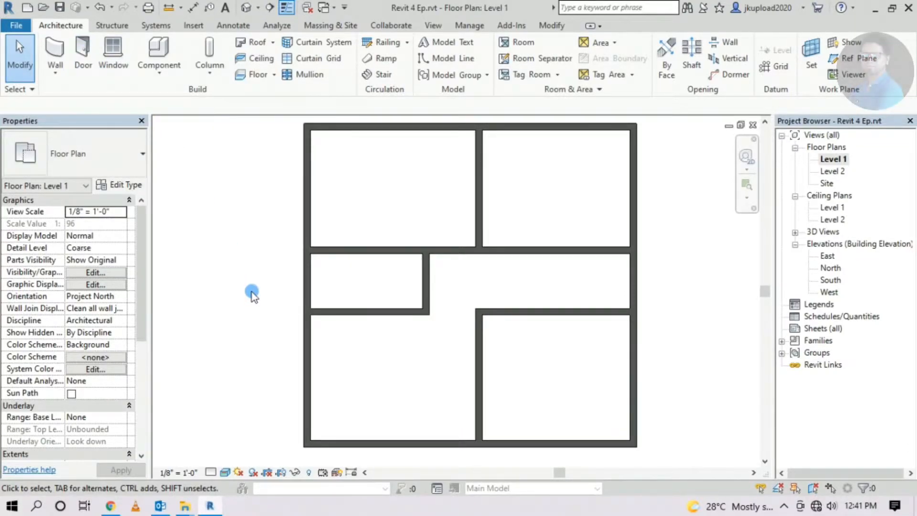
- Place a Single-Flush 36" x 84" door at the left end of the front wall, about 2'-0" from the left wall, hinged on its left side
key("d")
key("r")
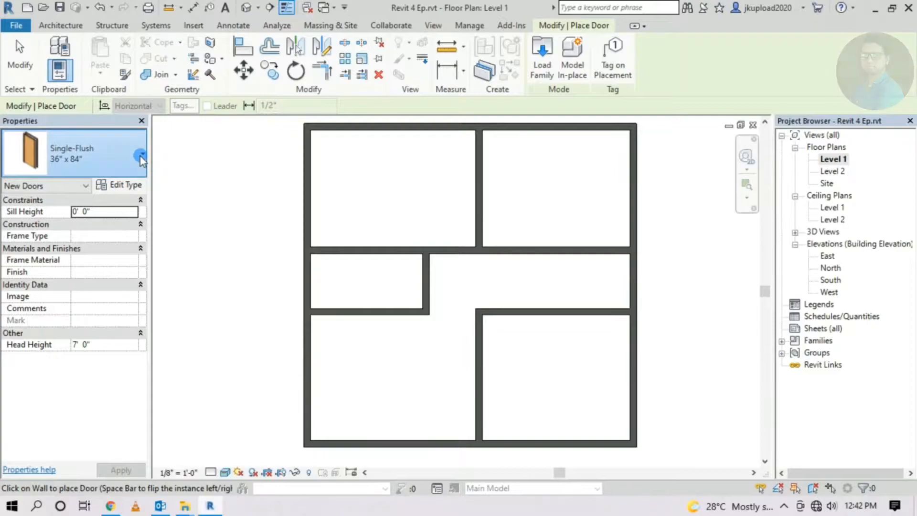
left_click(140, 156)
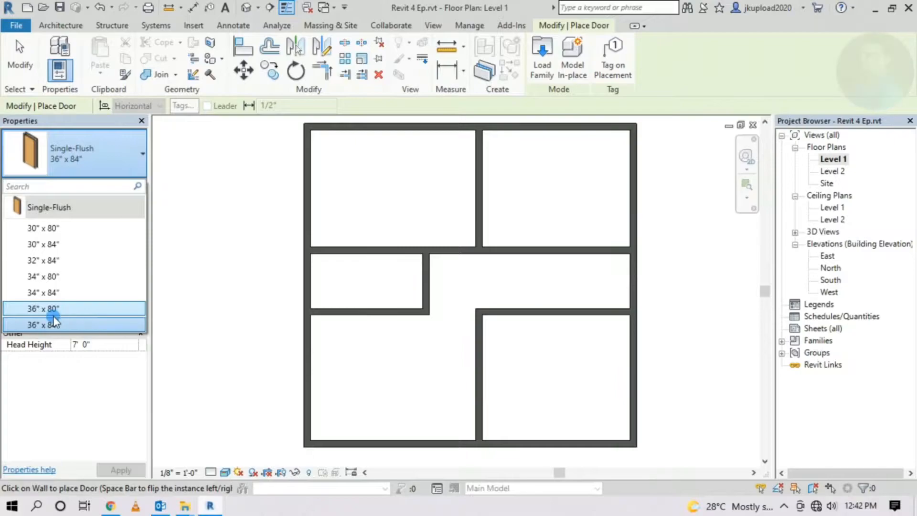
left_click(125, 152)
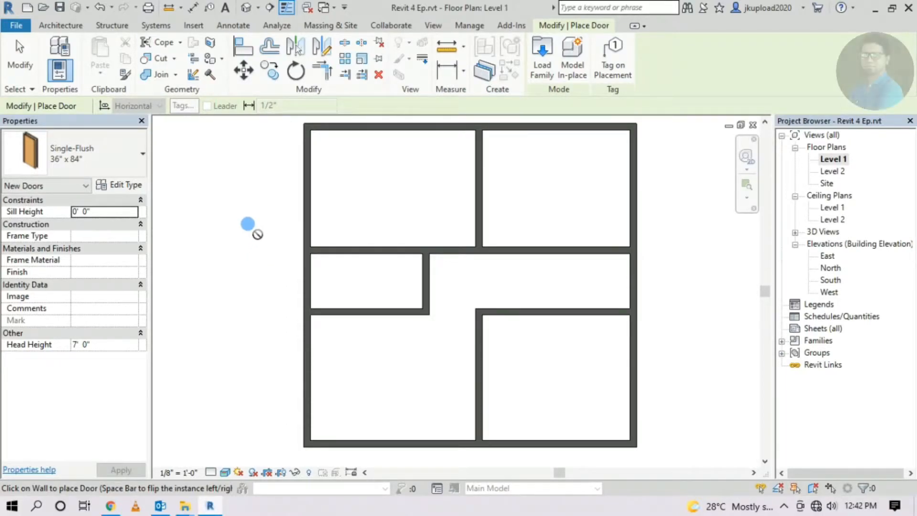
scroll(248, 224, "up", 1)
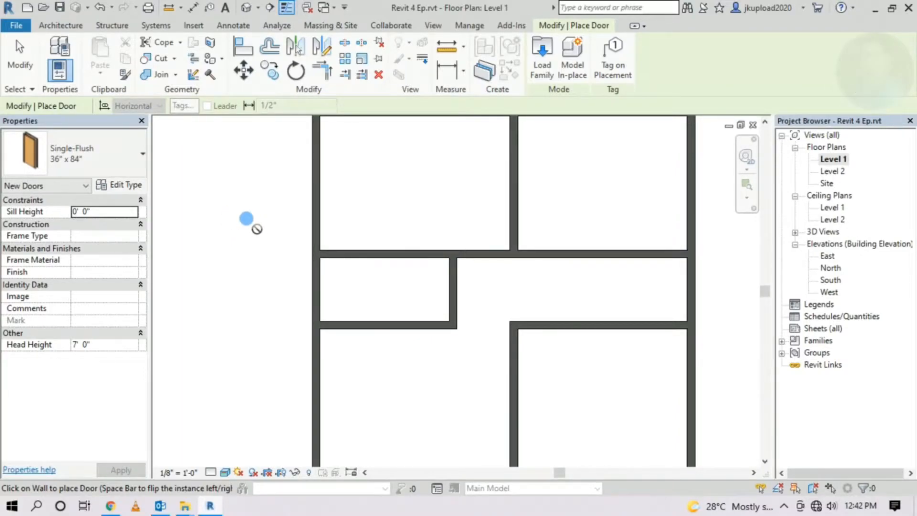
scroll(246, 218, "down", 3)
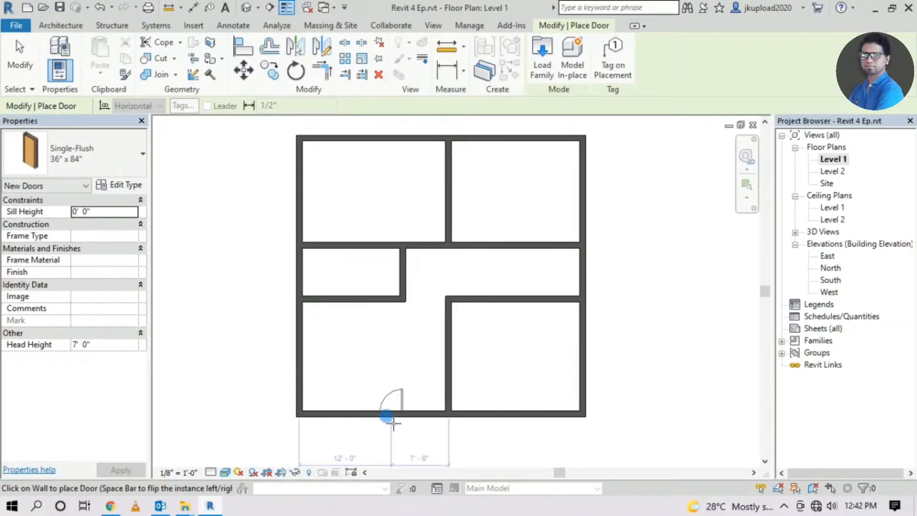
scroll(329, 414, "up", 3)
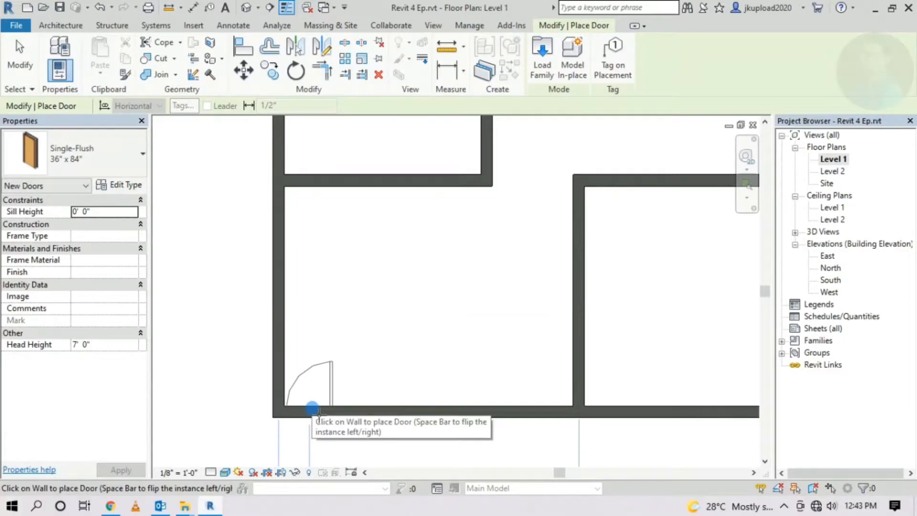
key("space")
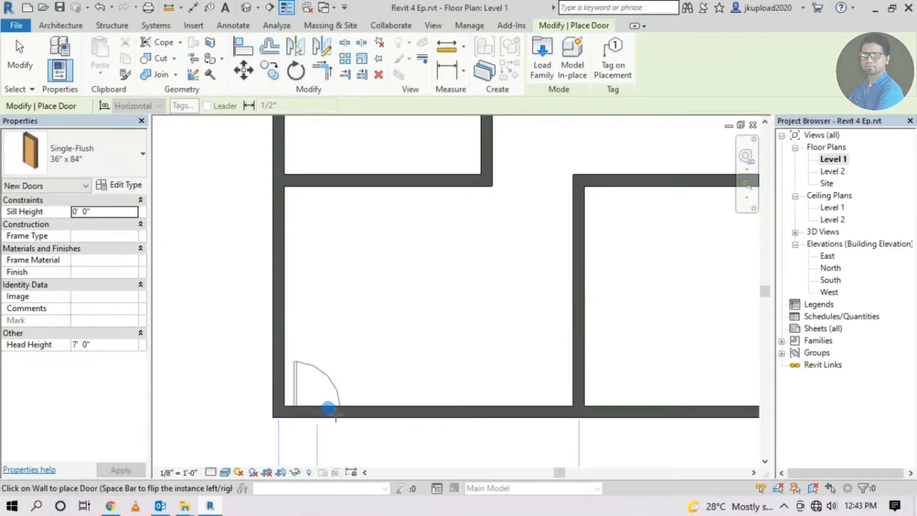
key("space")
key("space")
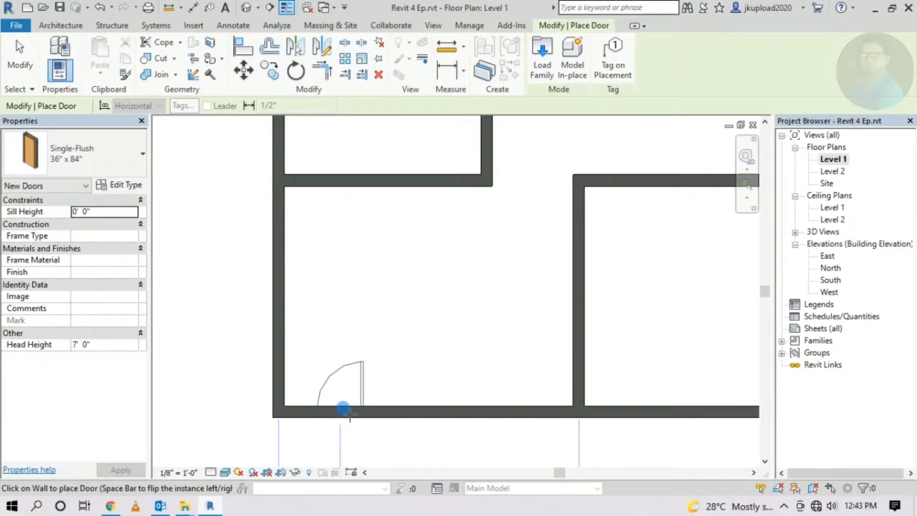
key("space")
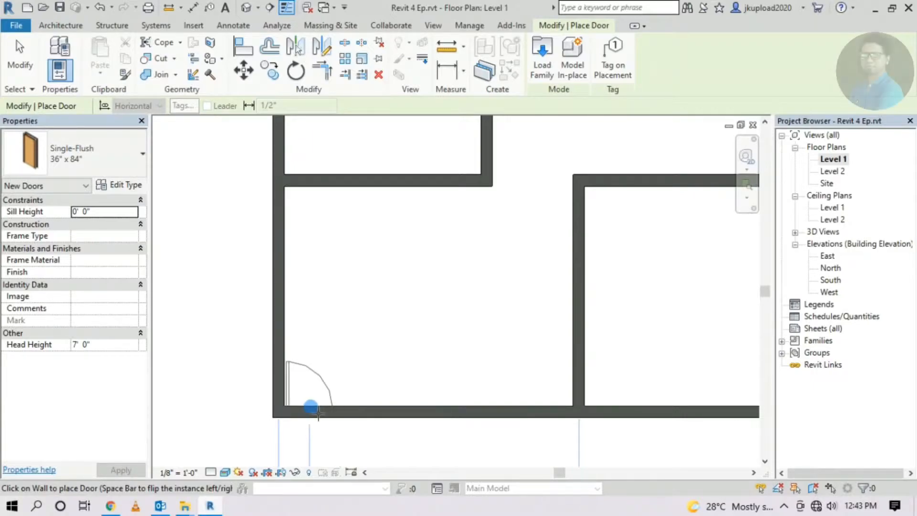
key("space")
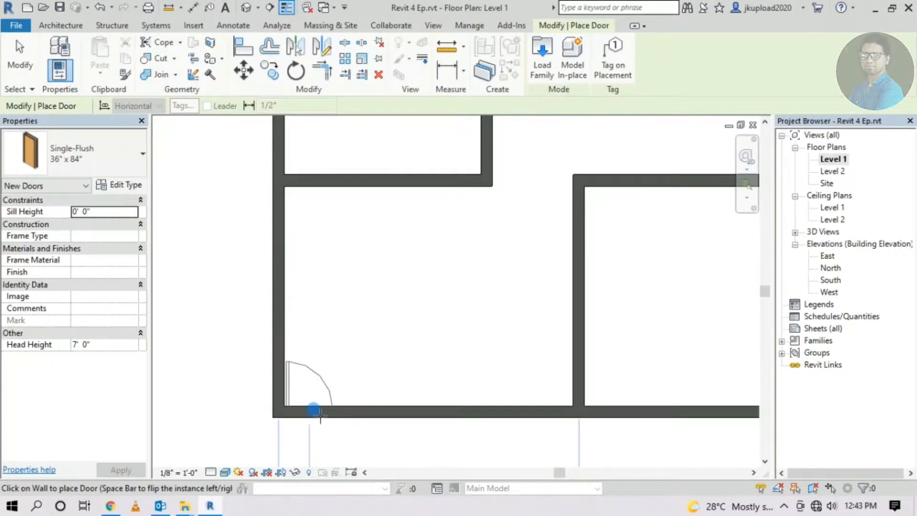
left_click(314, 409)
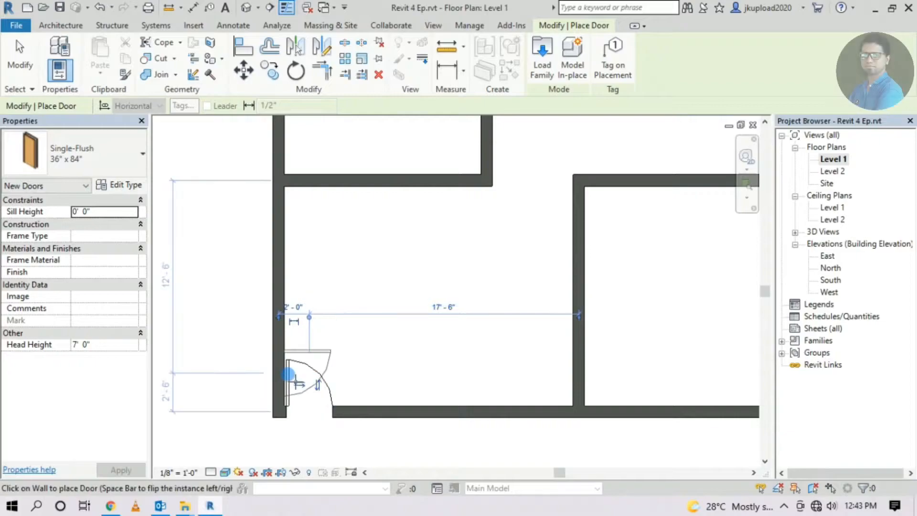
- Place a door in the small middle-left room's right wall, about 2'-0" from its lower wall and swinging into the room
scroll(317, 372, "down", 2)
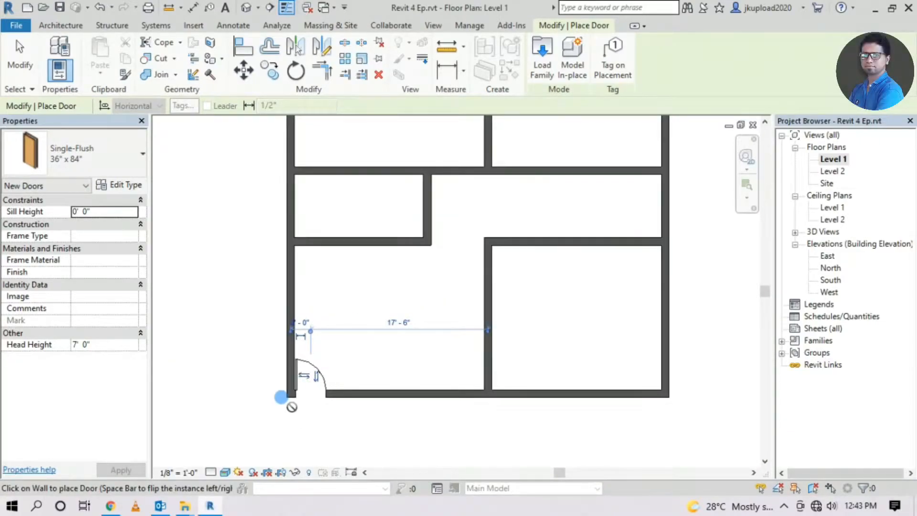
scroll(402, 405, "down", 1)
scroll(402, 405, "down", 3)
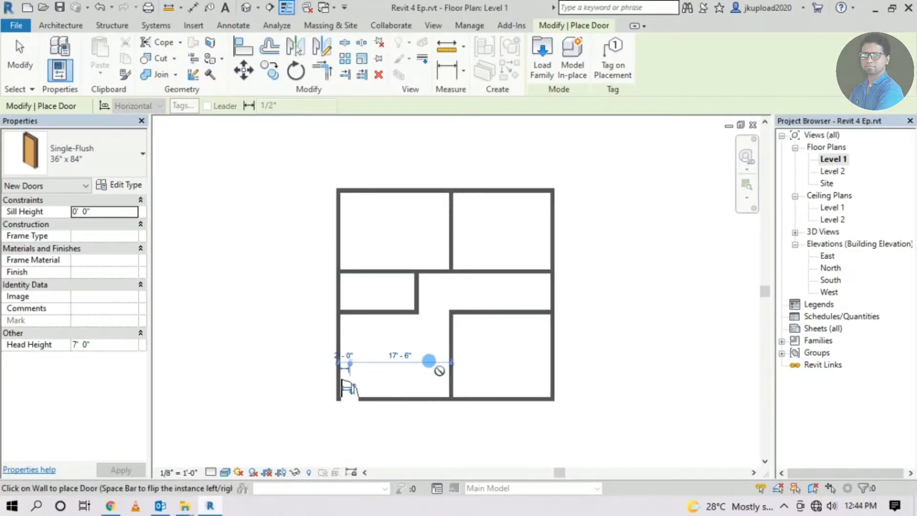
scroll(433, 320, "up", 2)
scroll(401, 265, "up", 2)
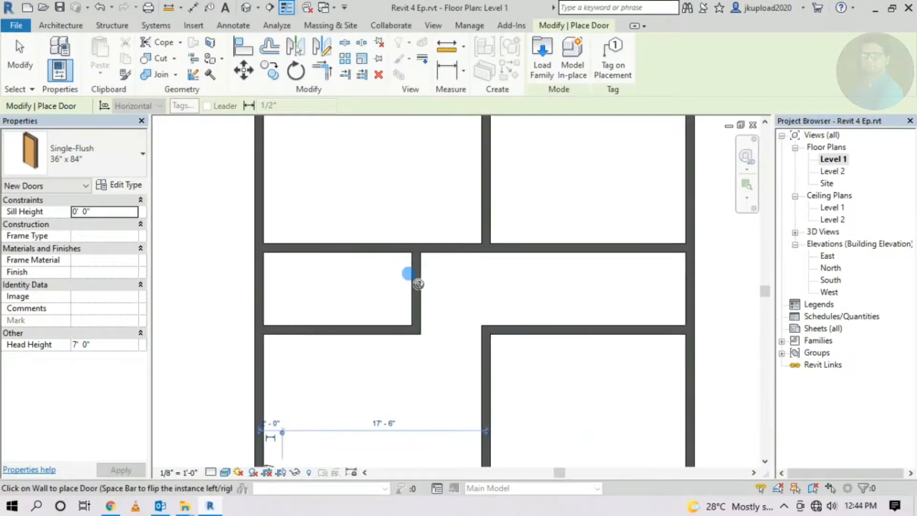
scroll(411, 303, "up", 2)
left_click(411, 304)
- Place two doors in the upper rooms' lower wall, one on each side of the central partition, swinging into the rooms
scroll(384, 317, "down", 4)
scroll(421, 282, "up", 2)
left_click(420, 276)
scroll(457, 273, "up", 1)
left_click(457, 271)
scroll(440, 287, "down", 2)
- Place a door at the right end of the lower-right room's upper wall, about 2'-0" from the outer wall, and finish placing doors
scroll(442, 360, "up", 1)
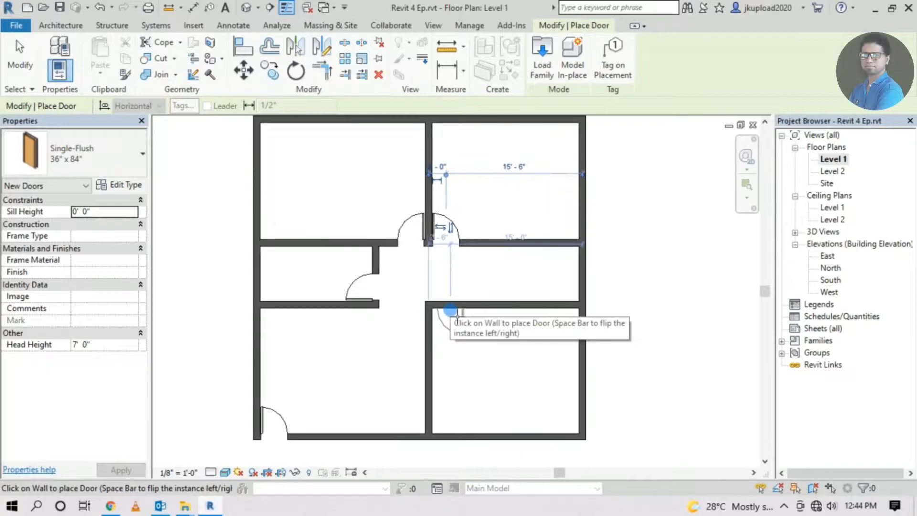
scroll(564, 307, "up", 1)
left_click(564, 308)
scroll(556, 323, "down", 3)
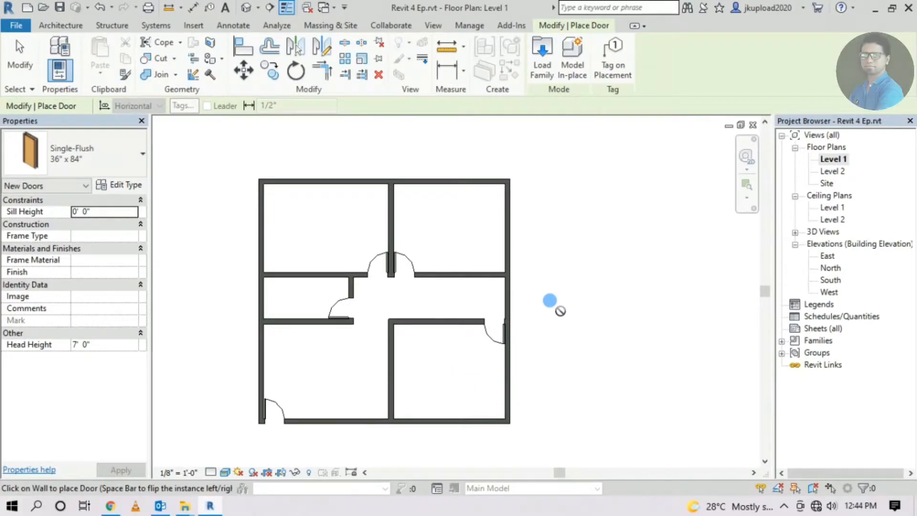
key("Escape")
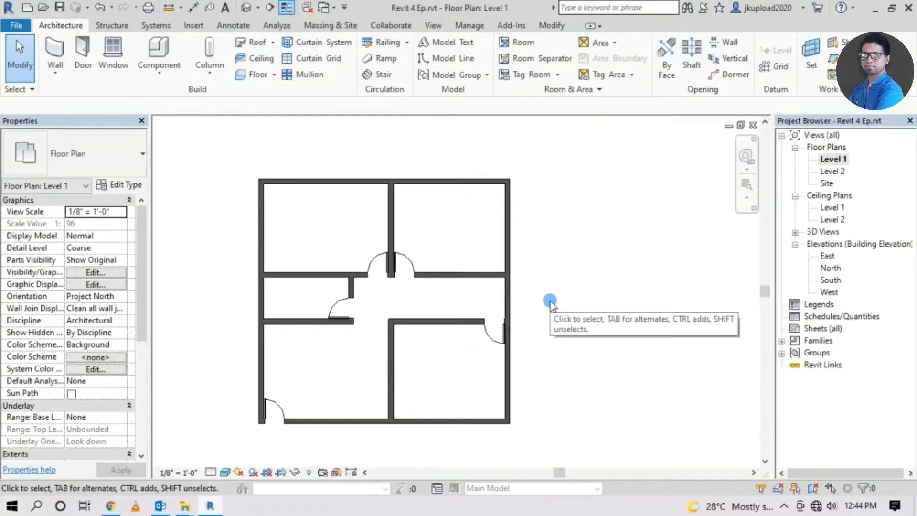
- Try flipping the lower-right room's door in hand and facing so that it swings out into the corridor
scroll(552, 321, "up", 2)
scroll(415, 415, "down", 2)
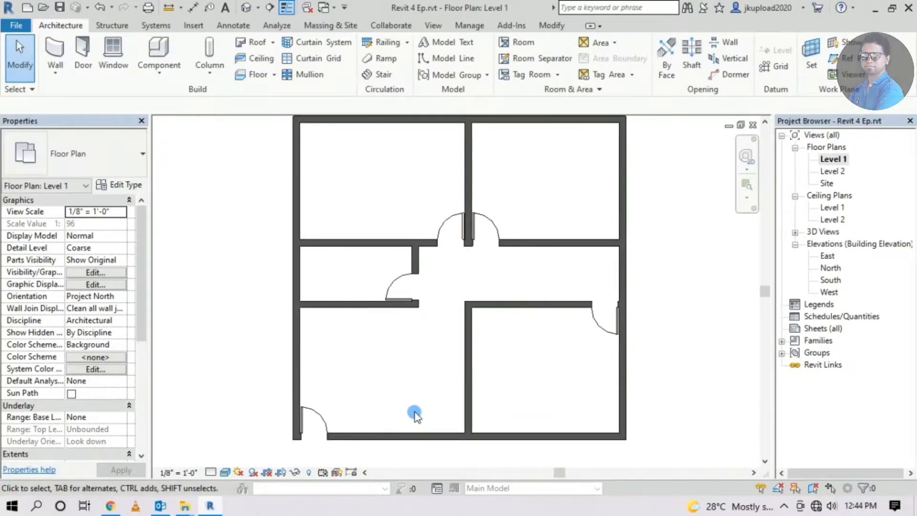
scroll(597, 315, "up", 3)
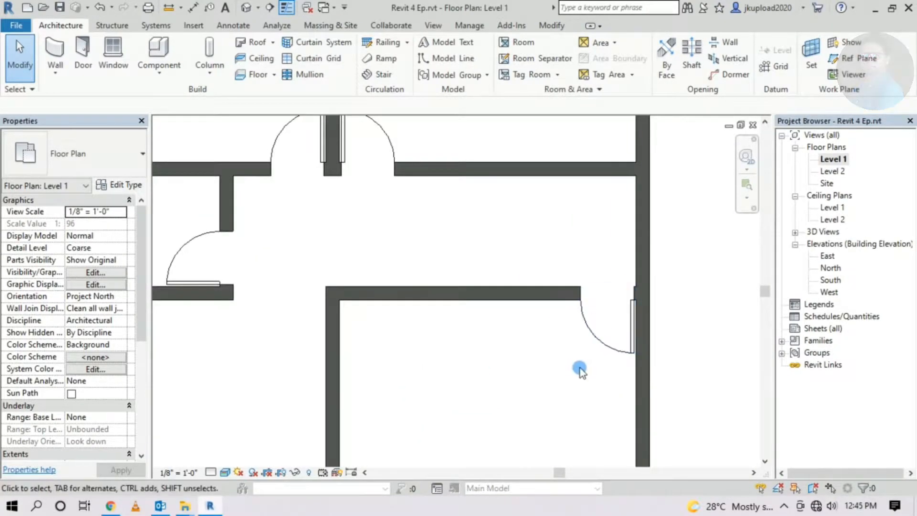
left_click(595, 317)
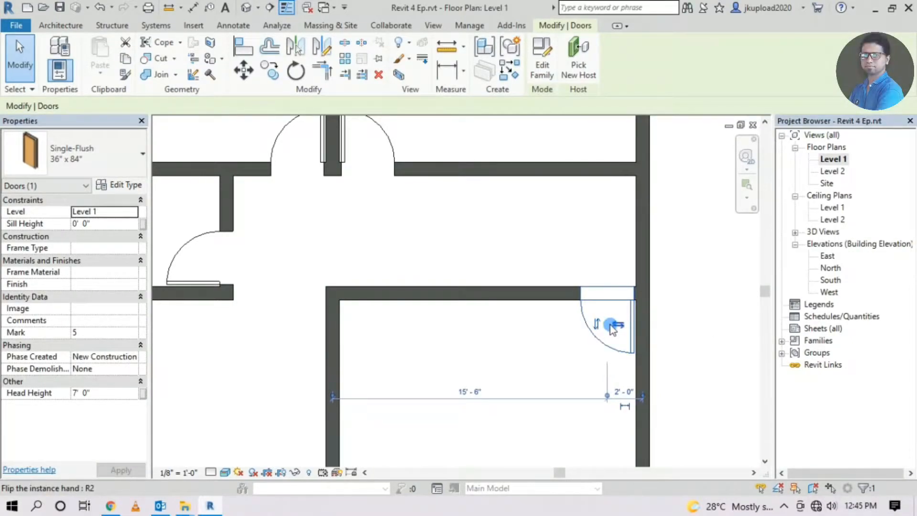
scroll(606, 330, "up", 4)
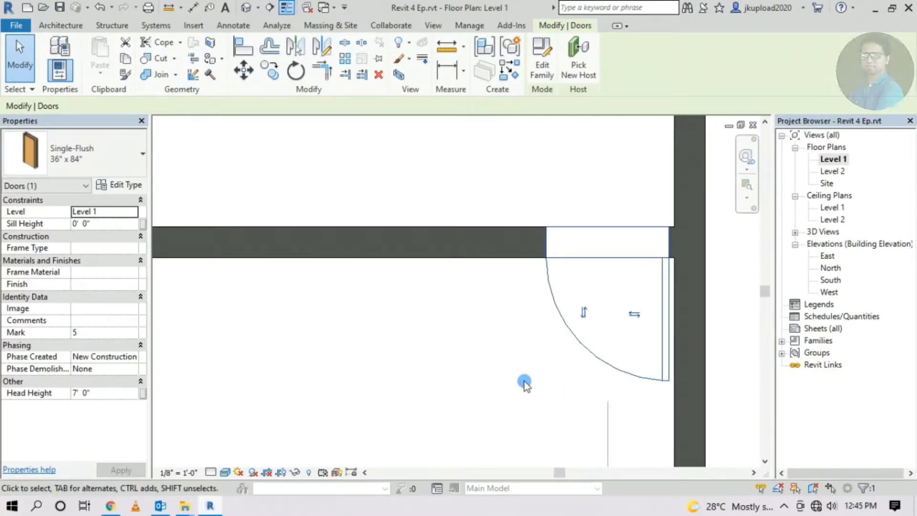
left_click(633, 314)
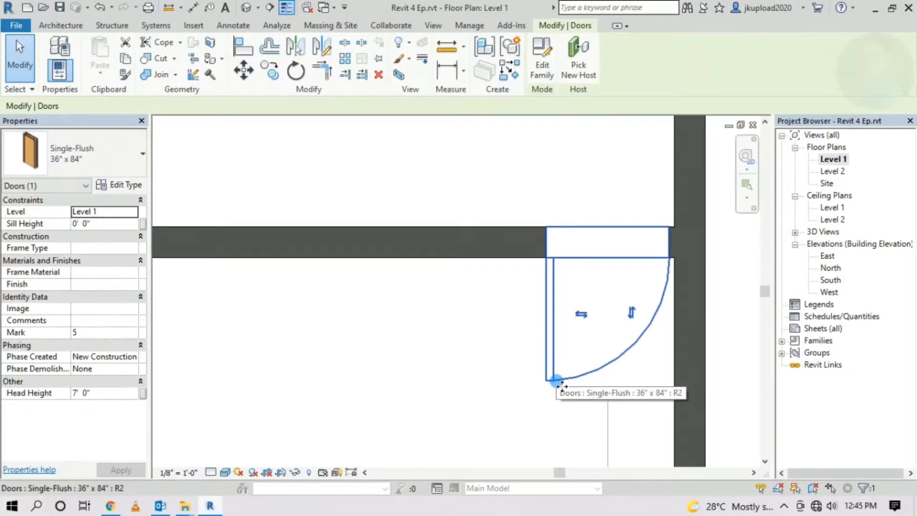
left_click(630, 313)
scroll(587, 249, "down", 2)
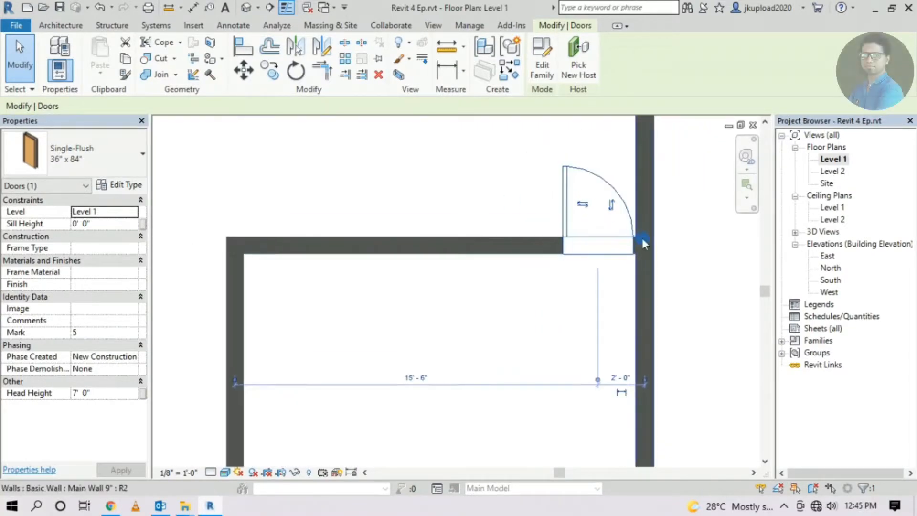
left_click(582, 204)
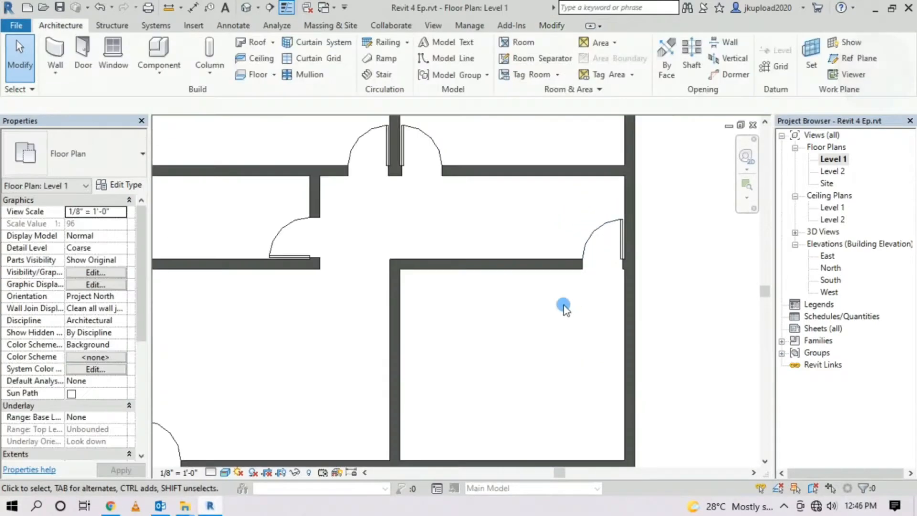
- Flip the small middle-left room's door in hand and facing, and restore its original inward swing
left_click(293, 243)
left_click(327, 246)
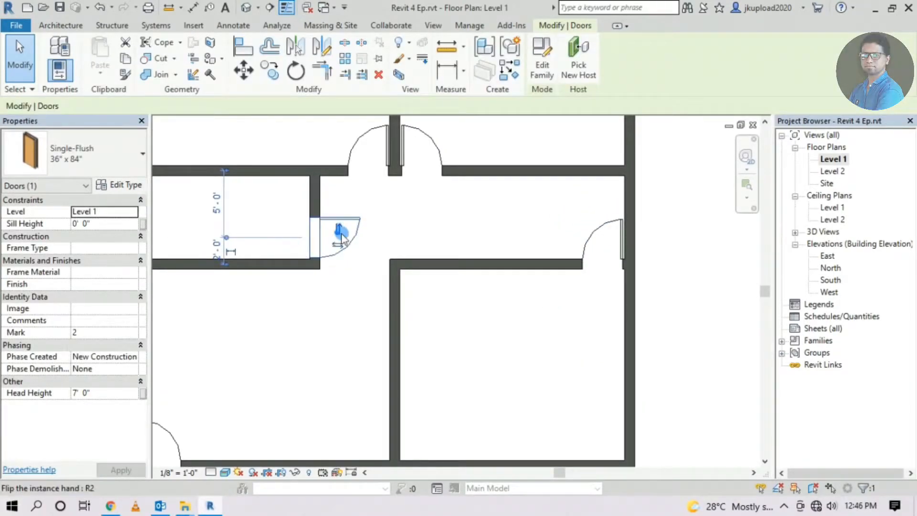
left_click(341, 237)
left_click(342, 248)
scroll(561, 230, "down", 3)
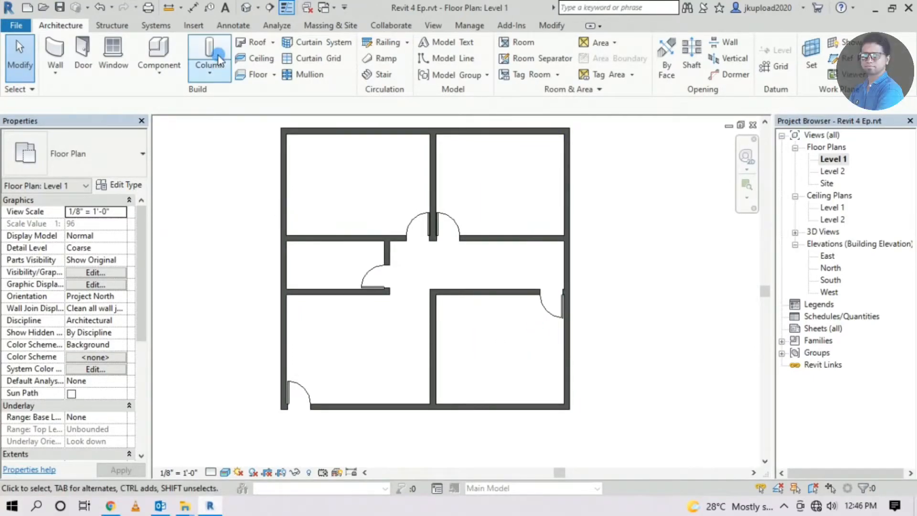
- Examine the placed doors in the default 3D view from several angles, outside and inside the building
left_click(246, 7)
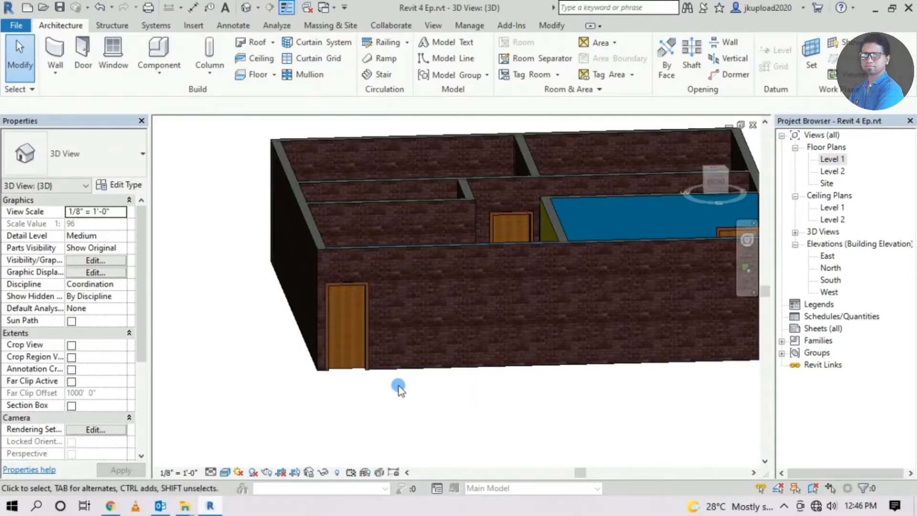
scroll(512, 381, "down", 2)
scroll(317, 371, "up", 2)
scroll(286, 387, "up", 3)
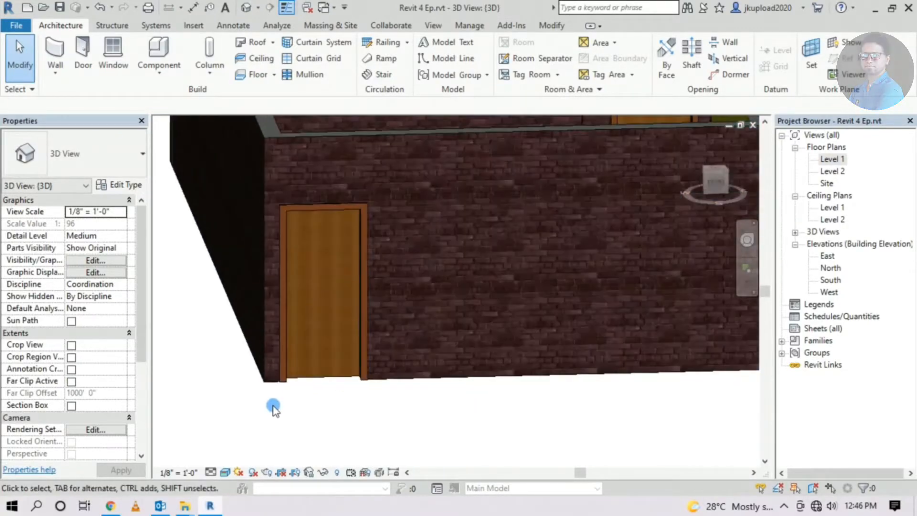
middle_click_drag(311, 405, 272, 207, "shift")
scroll(280, 272, "up", 3)
middle_click_drag(280, 275, 523, 305, "shift")
scroll(523, 315, "down", 3)
middle_click_drag(523, 329, 515, 299)
scroll(518, 382, "up", 3)
scroll(515, 299, "up", 2)
middle_click_drag(444, 248, 560, 286)
scroll(561, 268, "down", 2)
middle_click_drag(560, 242, 354, 425, "shift")
scroll(499, 325, "down", 3)
scroll(397, 376, "up", 2)
scroll(429, 324, "down", 3)
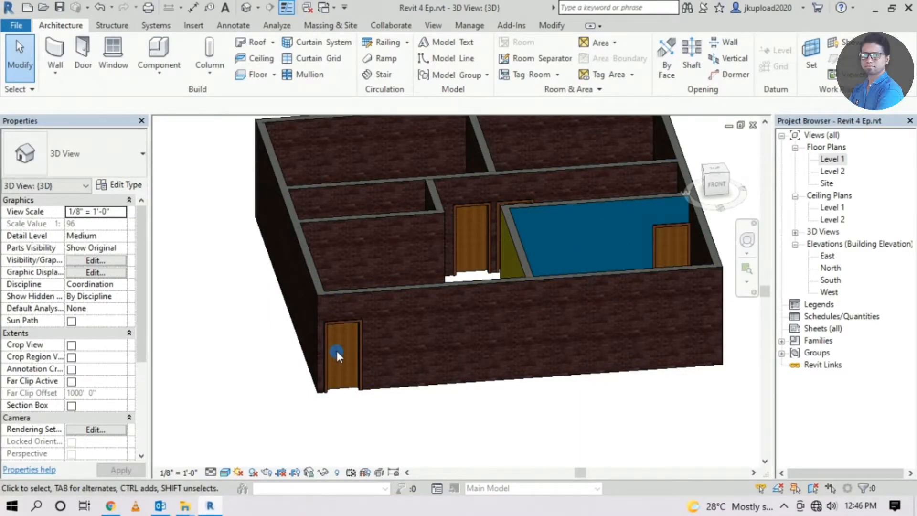
- Select the front wall's door and set its vertical dimension from the wall base to the door head to 8'
scroll(340, 360, "up", 1)
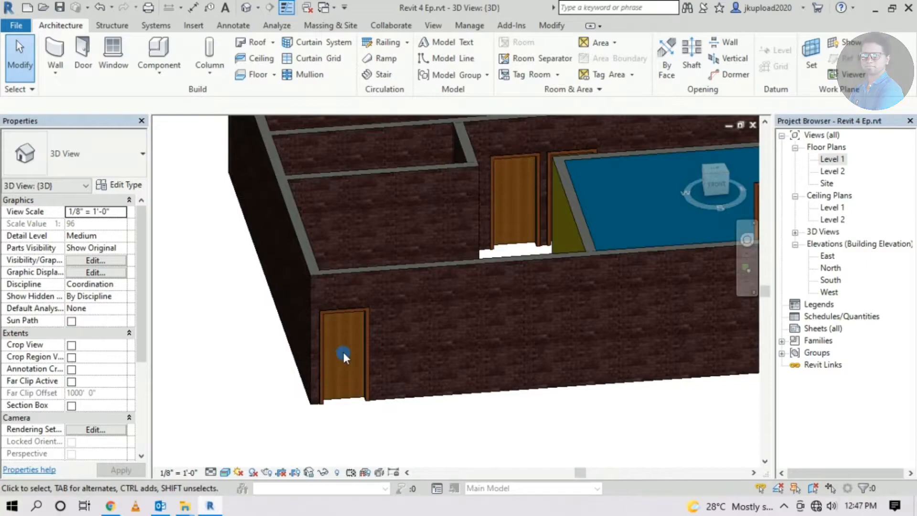
left_click(368, 315)
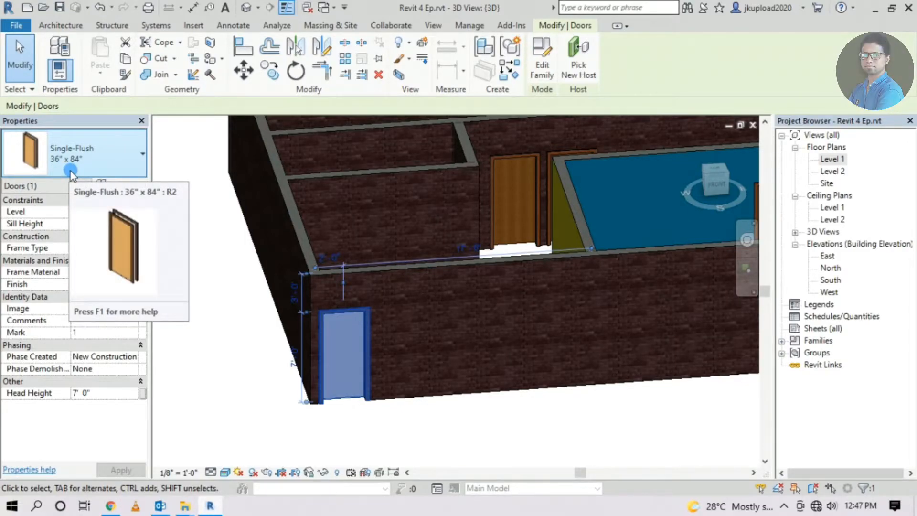
scroll(286, 391, "up", 5)
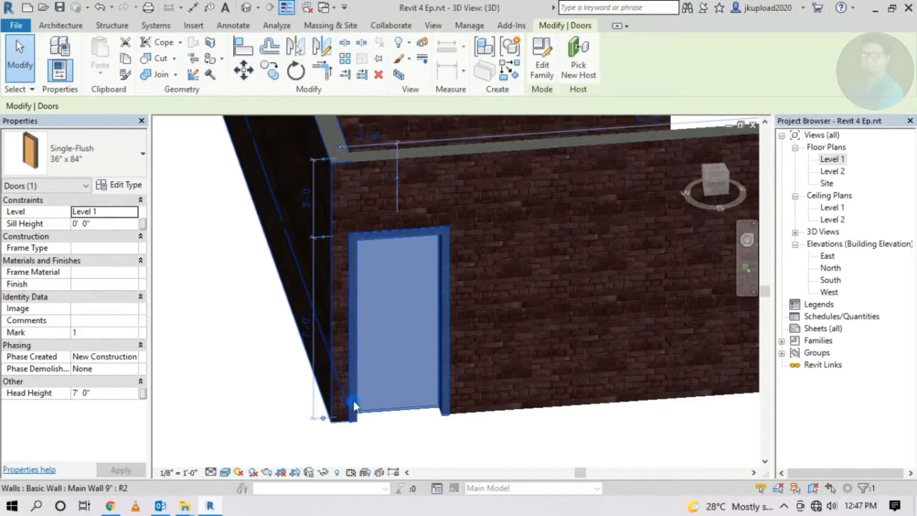
middle_click_drag(355, 406, 264, 333, "shift")
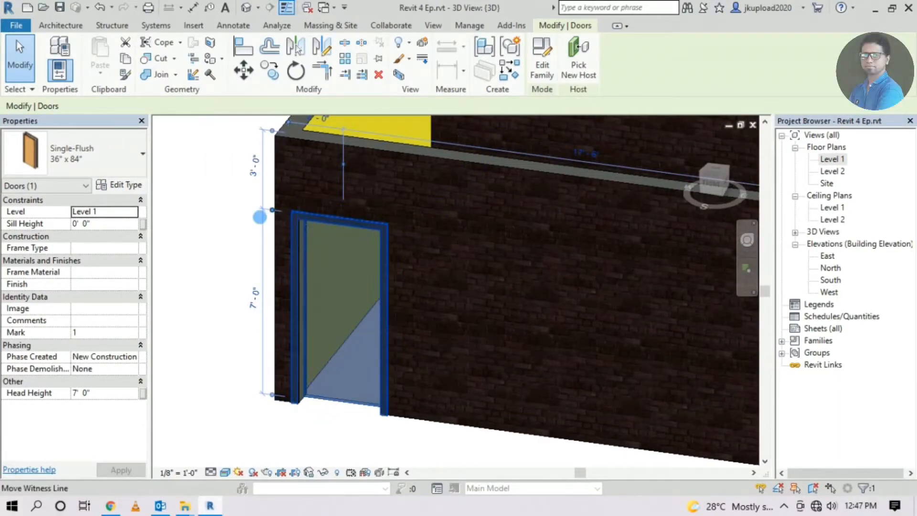
scroll(257, 332, "down", 1)
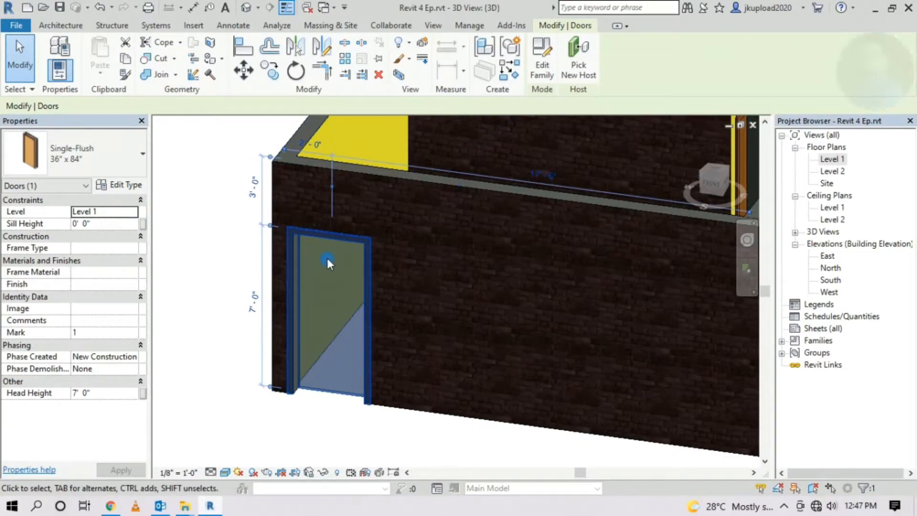
left_click(254, 302)
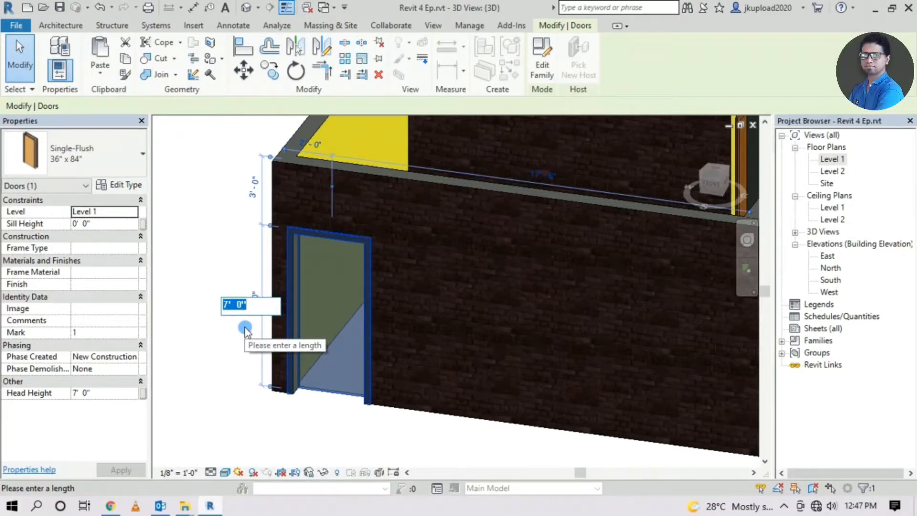
type("8'")
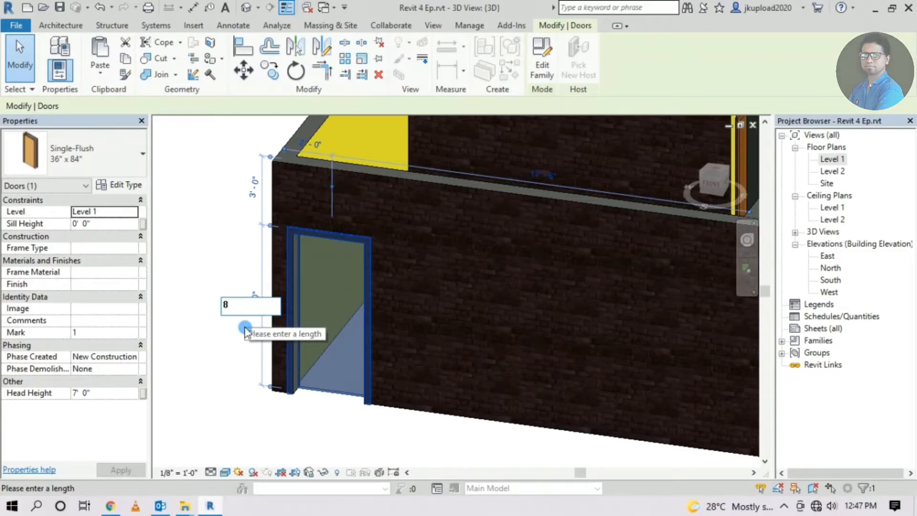
left_click(229, 386)
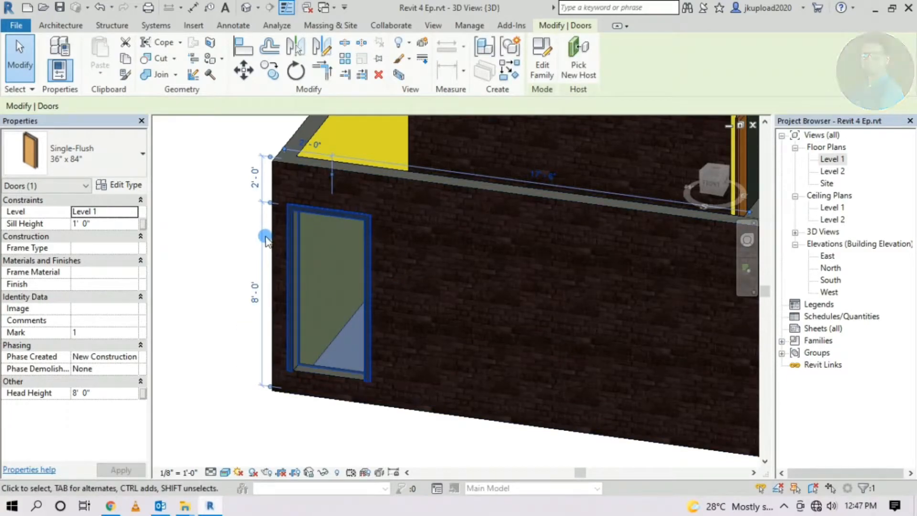
- Examine the gap beneath the raised front door and undo the 8' dimension change
scroll(319, 365, "up", 2)
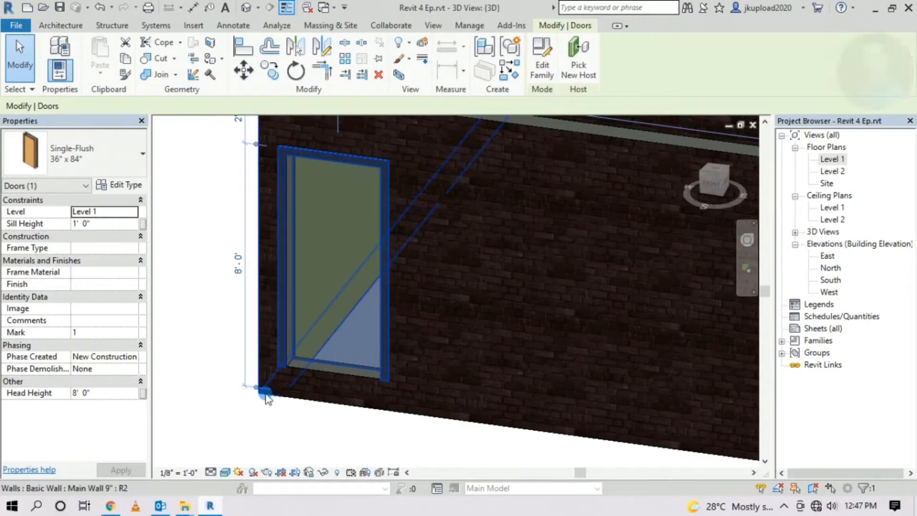
scroll(247, 407, "up", 4)
scroll(271, 381, "down", 4)
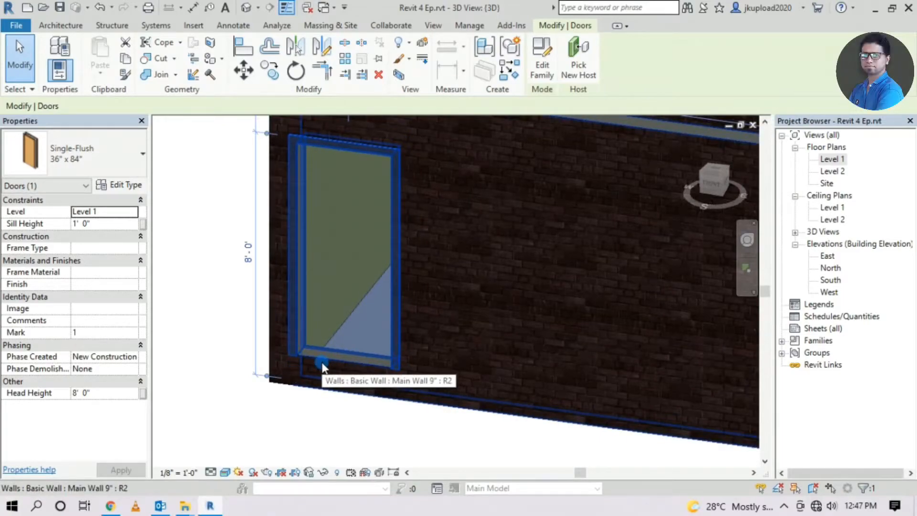
scroll(322, 364, "down", 5)
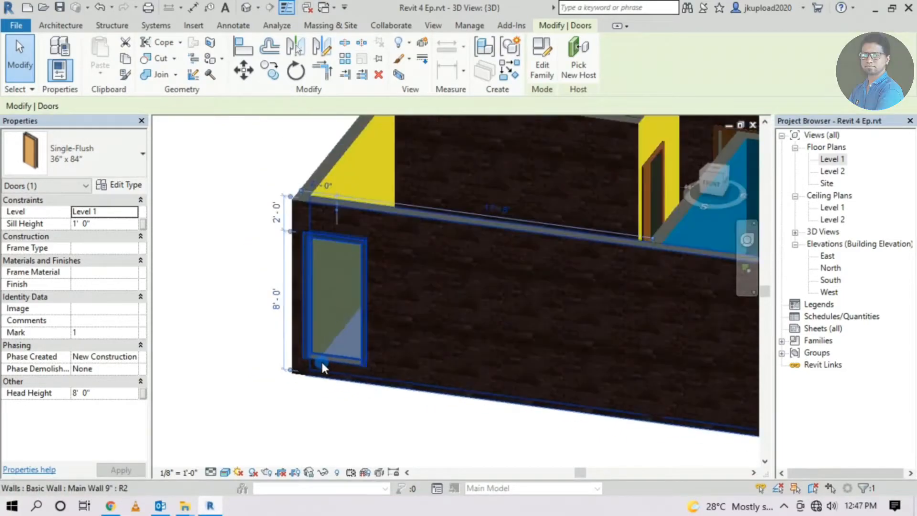
scroll(310, 310, "up", 2)
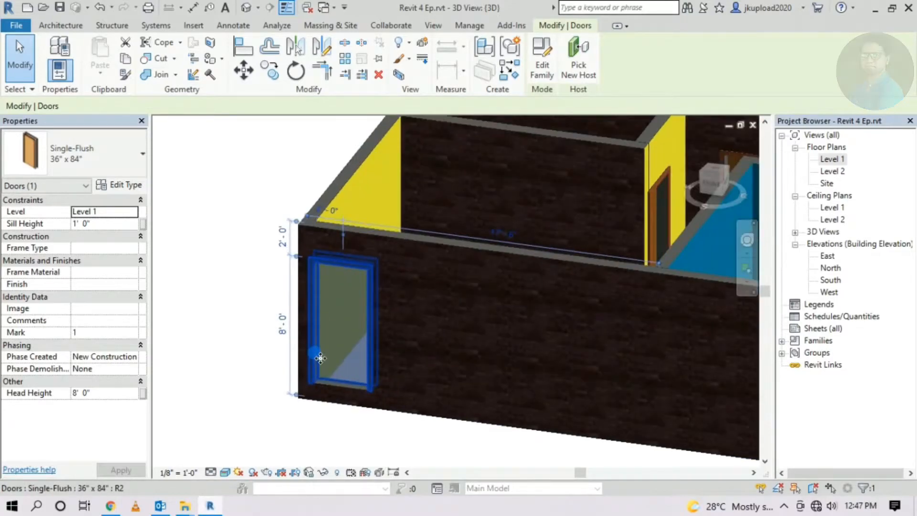
key("ctrl+z")
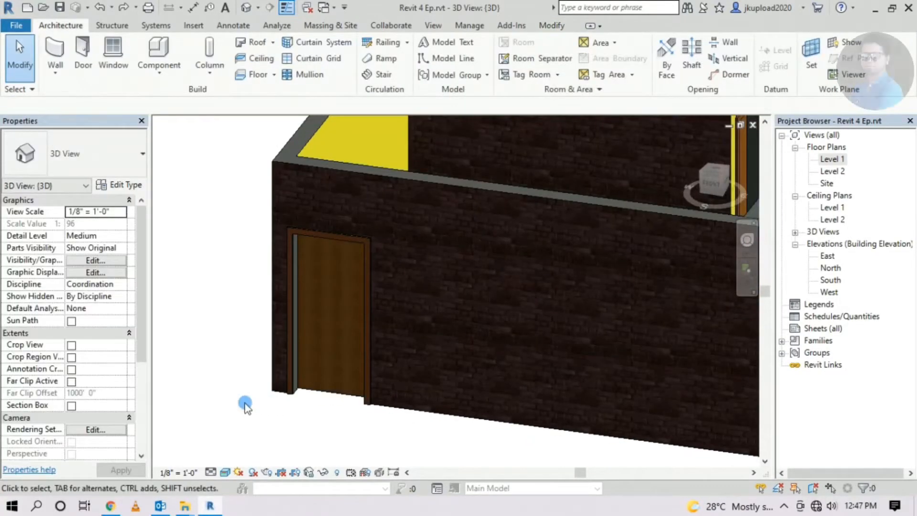
- Edit the front door's type, setting Height to 8' 0" and Width to 6' 0", and accept the change
scroll(310, 360, "down", 3)
scroll(314, 357, "up", 2)
left_click(322, 338)
scroll(334, 305, "up", 1)
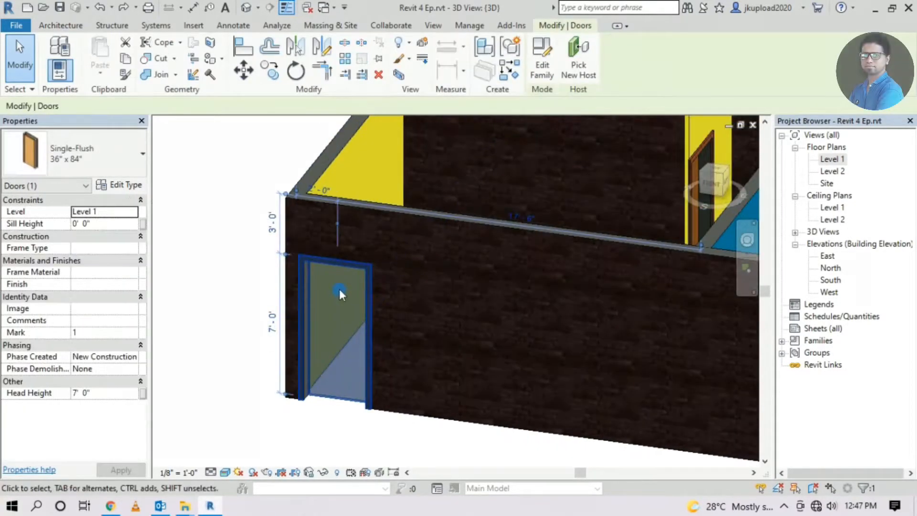
left_click(120, 187)
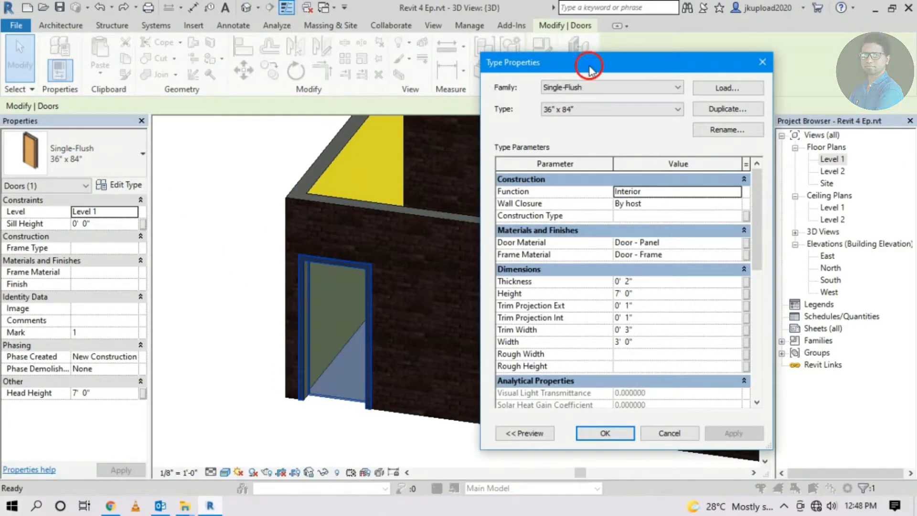
left_click_drag(593, 68, 432, 65)
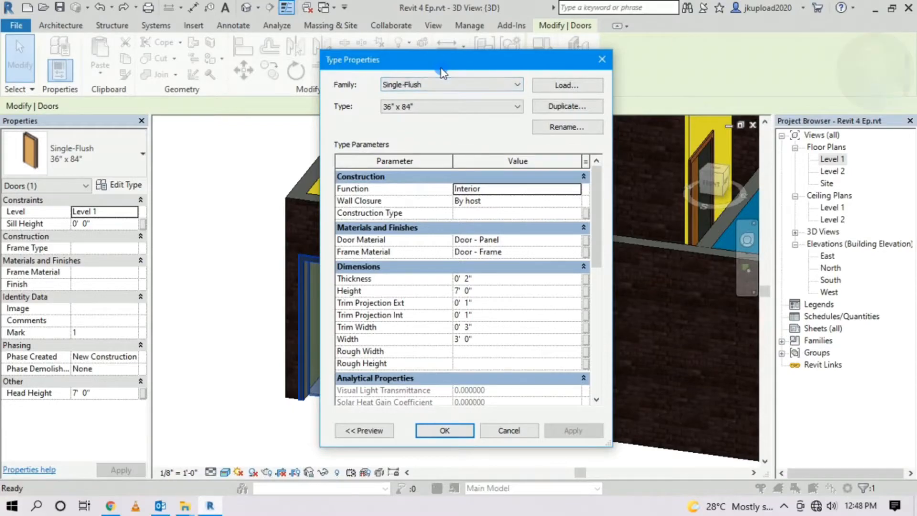
scroll(516, 250, "down", 2)
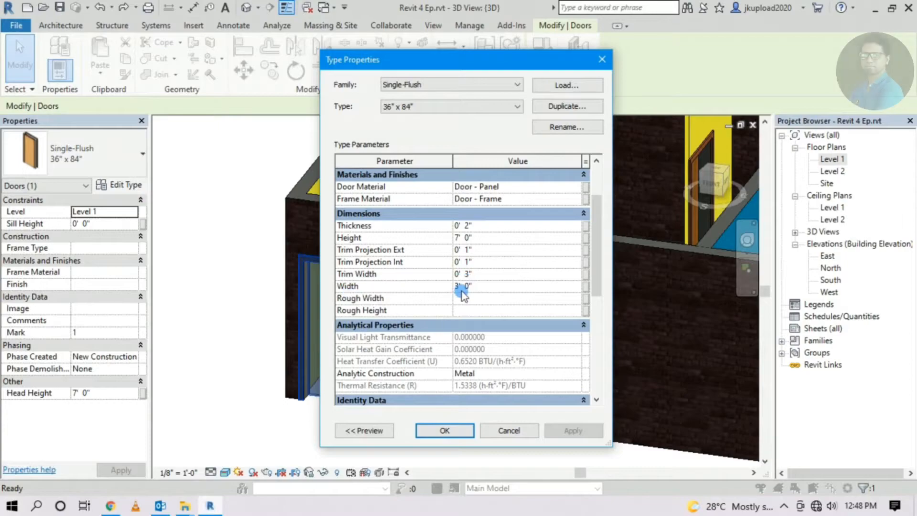
left_click_drag(470, 59, 631, 59)
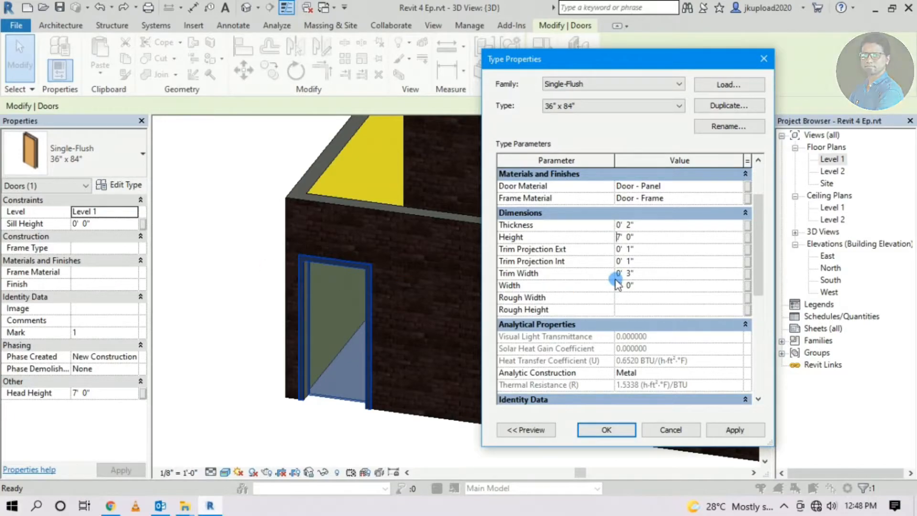
left_click(723, 430)
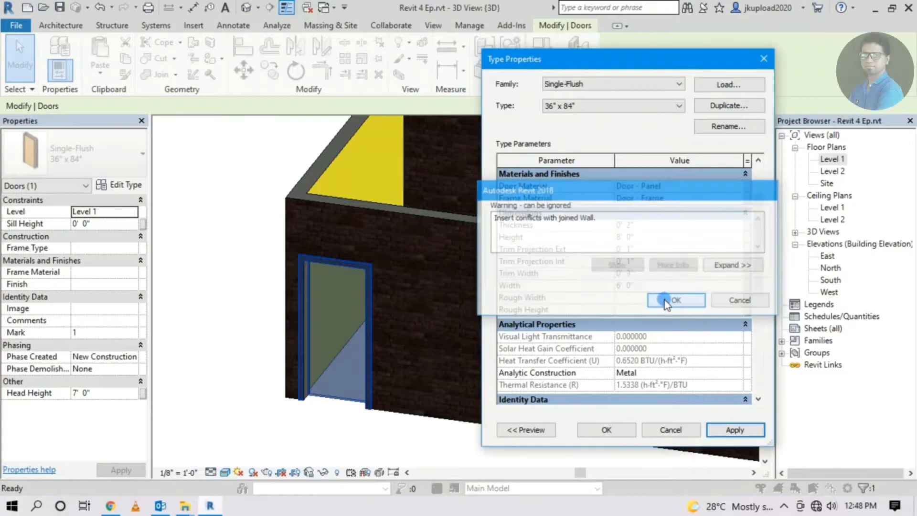
left_click(664, 299)
left_click(606, 430)
scroll(284, 348, "down", 3)
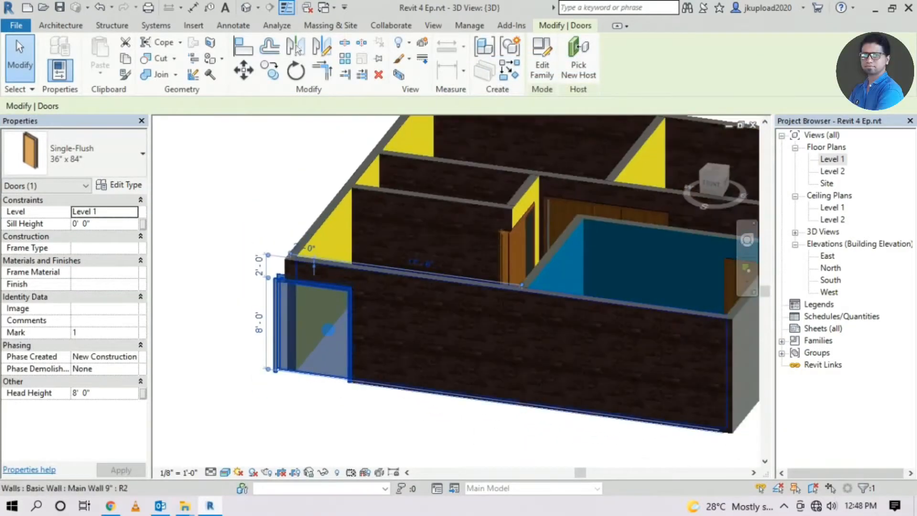
- Examine the enlarged front door where it meets the outer wall corner
scroll(324, 310, "down", 3)
left_click(331, 371)
scroll(188, 305, "up", 5)
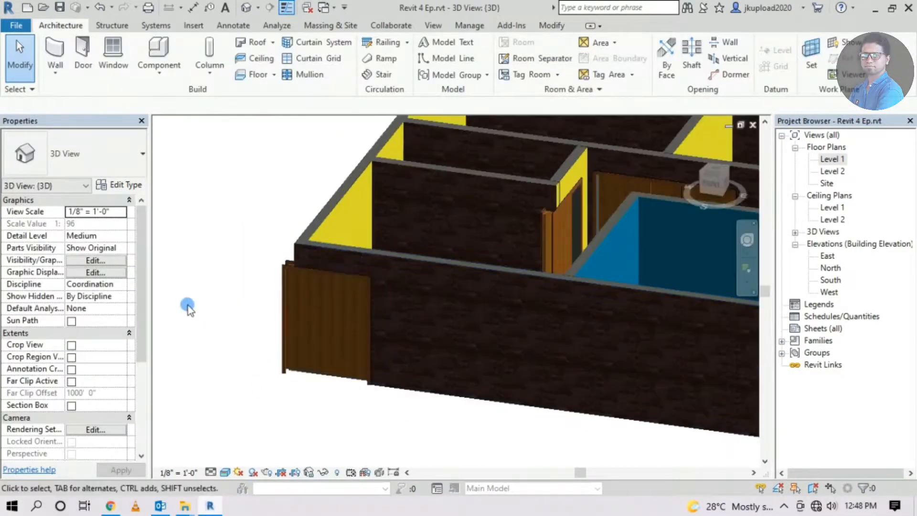
middle_click_drag(188, 305, 238, 360)
middle_click_drag(467, 311, 536, 316, "shift")
scroll(401, 364, "up", 5)
middle_click_drag(401, 364, 359, 384, "shift")
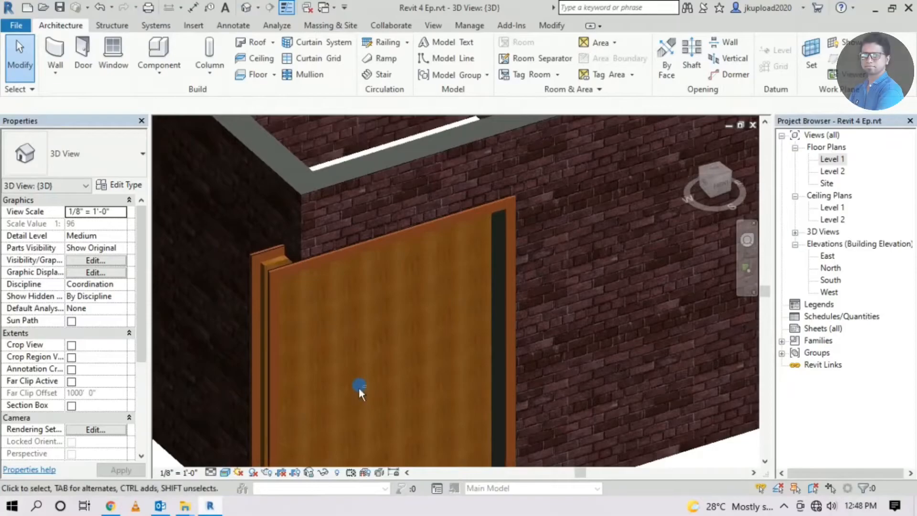
- Inspect how the type size change affects the other doors along the corridor and the side wall
scroll(361, 385, "down", 2)
scroll(420, 358, "down", 2)
scroll(469, 202, "up", 2)
middle_click_drag(469, 210, 420, 406)
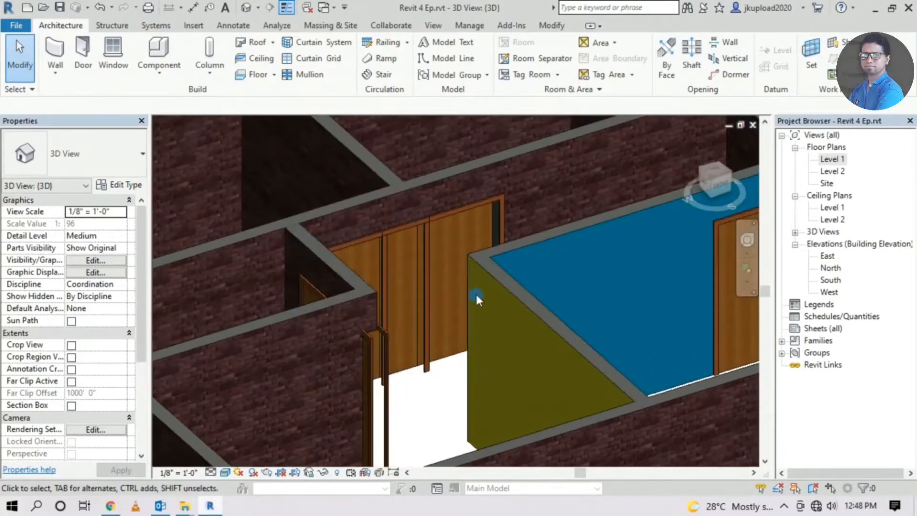
middle_click_drag(477, 296, 442, 353)
scroll(364, 328, "up", 5)
mouse_move(370, 362)
middle_mouse_down("shift")
mouse_move(468, 198)
mouse_move(410, 347)
mouse_move(378, 356)
middle_mouse_up("shift")
scroll(400, 365, "down", 3)
middle_click_drag(403, 371, 397, 196)
scroll(398, 203, "up", 2)
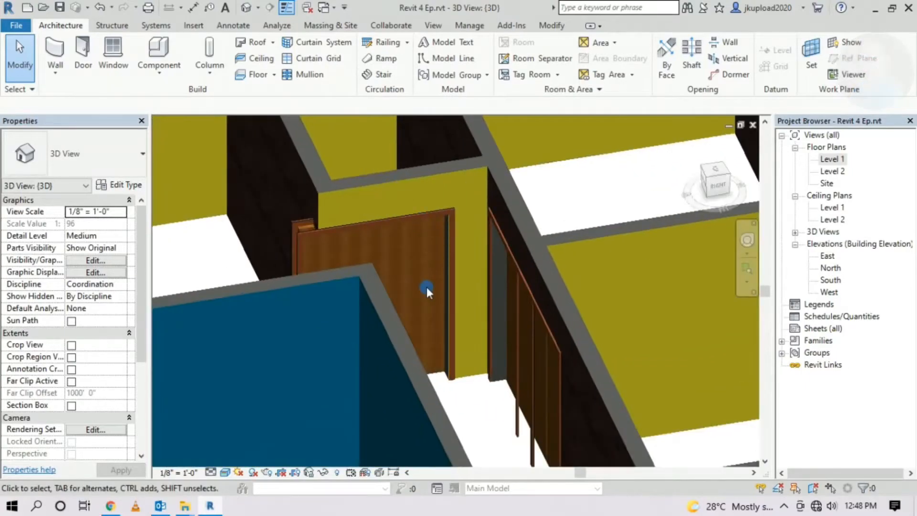
scroll(338, 273, "up", 2)
middle_click_drag(338, 272, 286, 260, "shift")
middle_click_drag(286, 260, 298, 124)
scroll(401, 250, "down", 2)
middle_click_drag(319, 282, 484, 325, "shift")
middle_click_drag(502, 197, 343, 425)
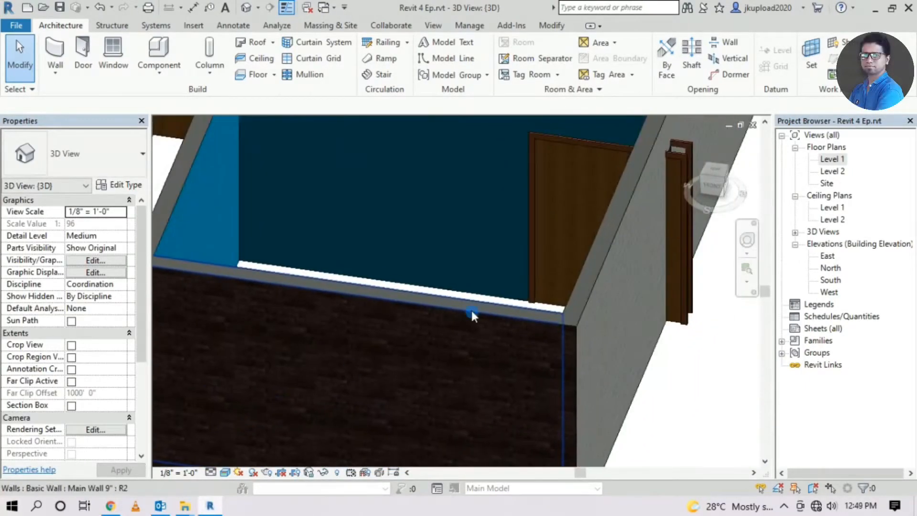
middle_click_drag(488, 245, 418, 346)
scroll(578, 276, "down", 4)
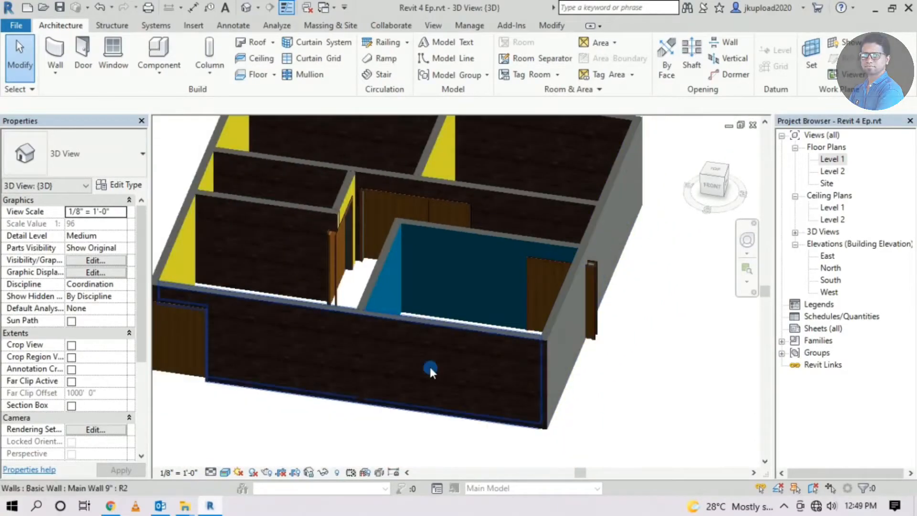
- Undo the door type's height and width change and check the front door and corridor doors
middle_click_drag(306, 375, 377, 376)
scroll(373, 430, "up", 4)
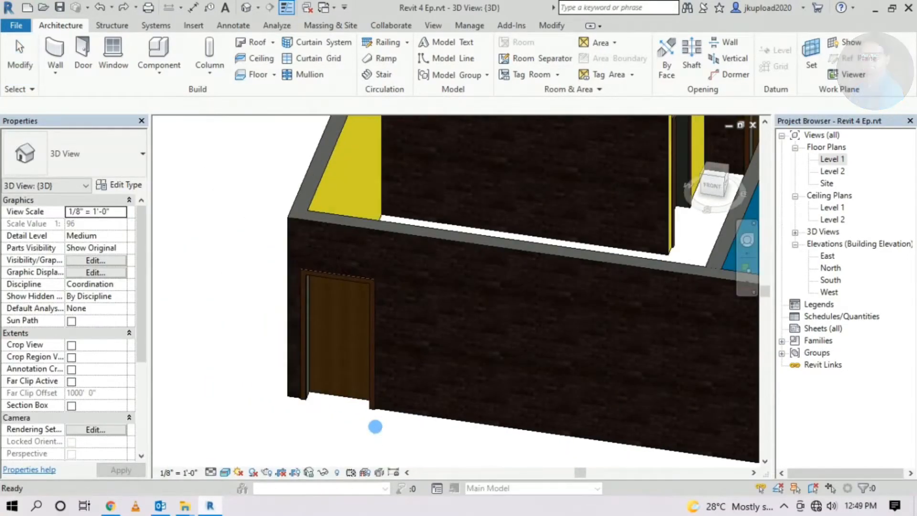
scroll(375, 430, "down", 5)
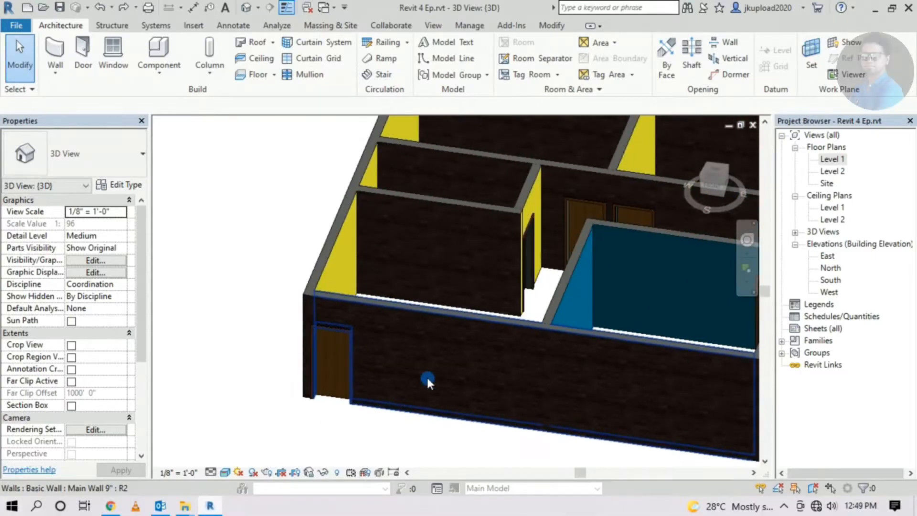
scroll(239, 338, "down", 1)
scroll(239, 338, "up", 3)
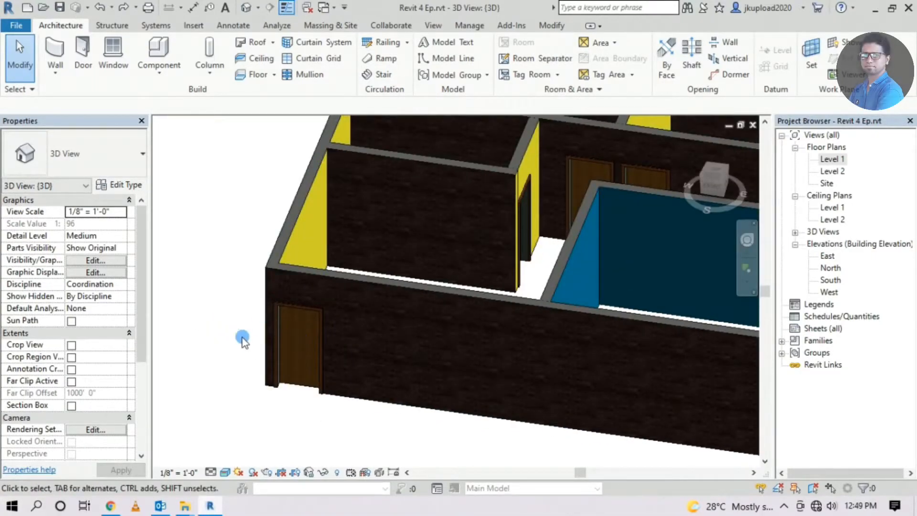
- Duplicate the front door's Single-Flush type under the name "opning"
left_click(299, 327)
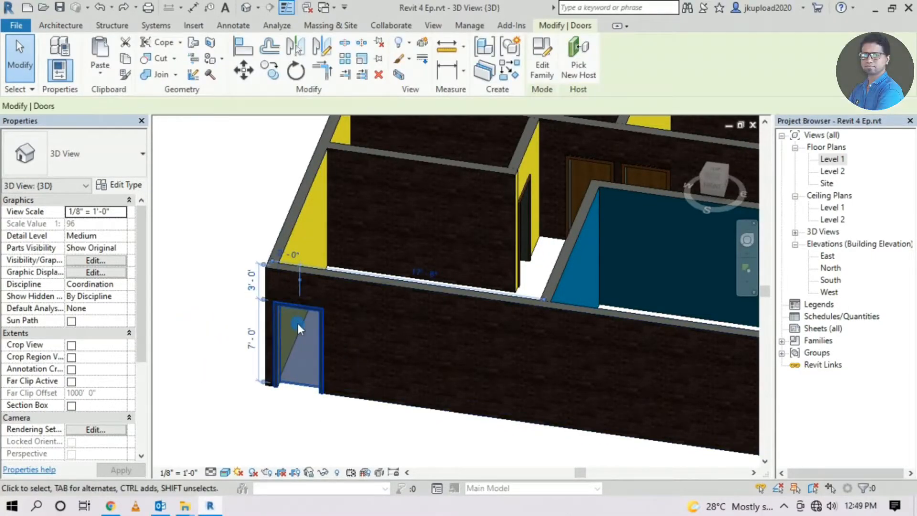
scroll(260, 283, "up", 2)
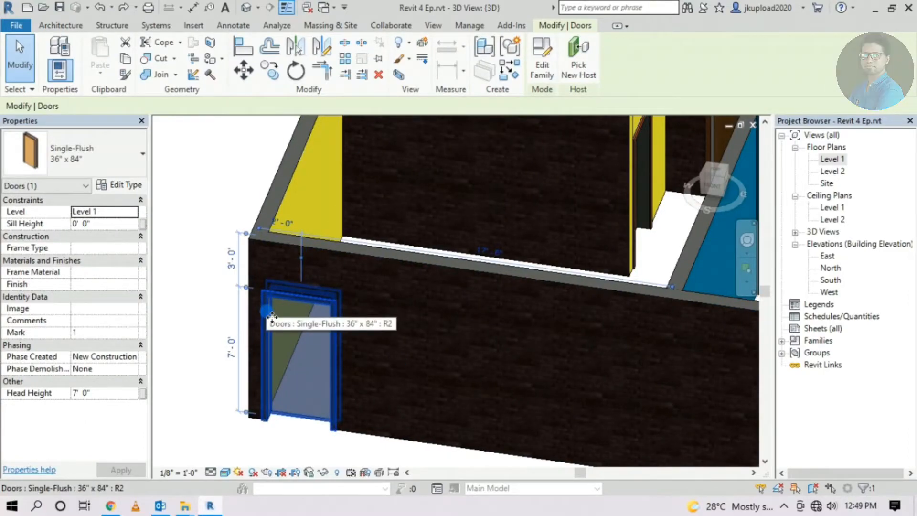
left_click(120, 185)
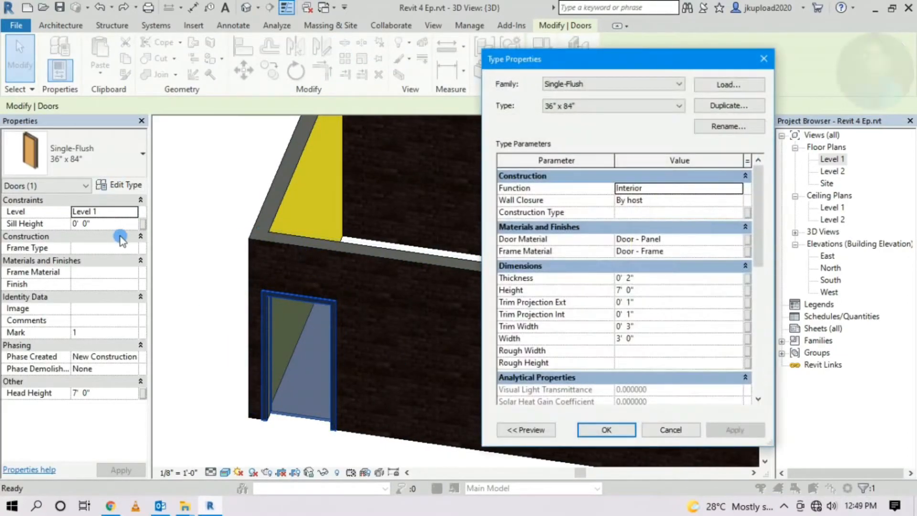
left_click_drag(607, 63, 444, 70)
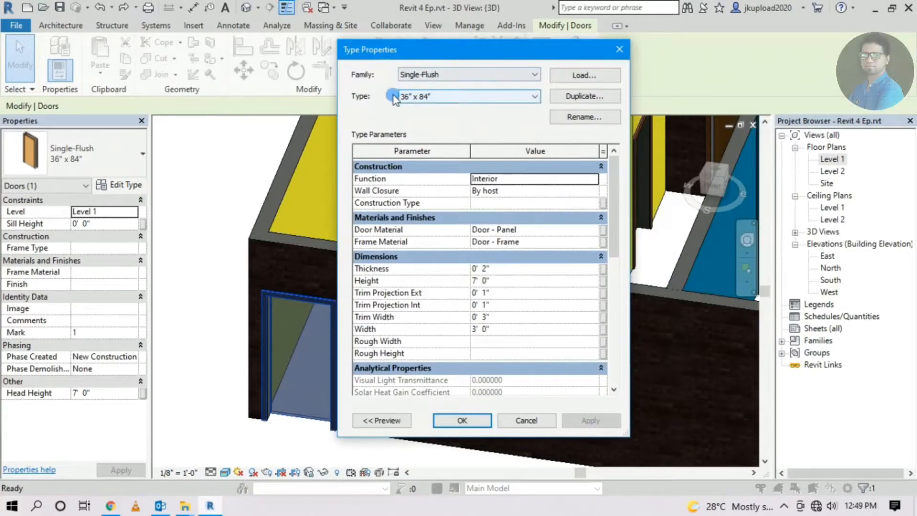
left_click_drag(502, 53, 609, 47)
left_click(674, 89)
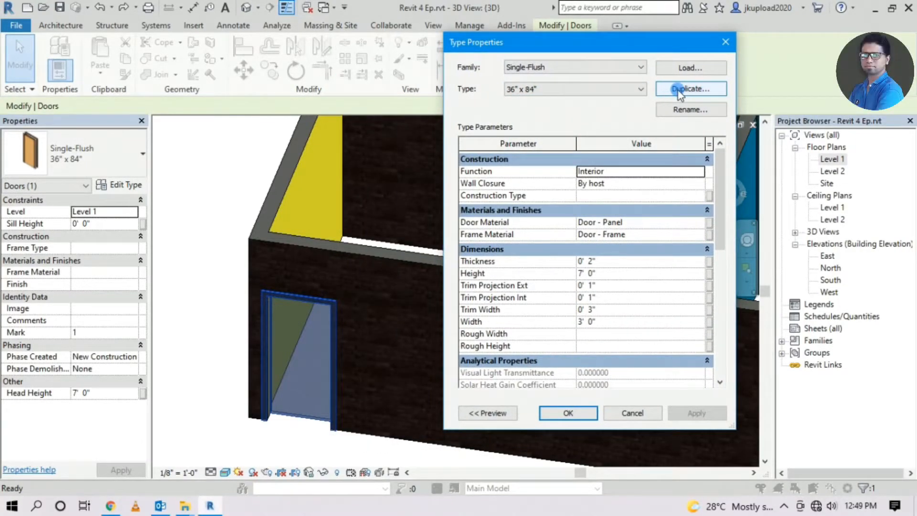
left_click_drag(618, 136, 622, 106)
type("sad")
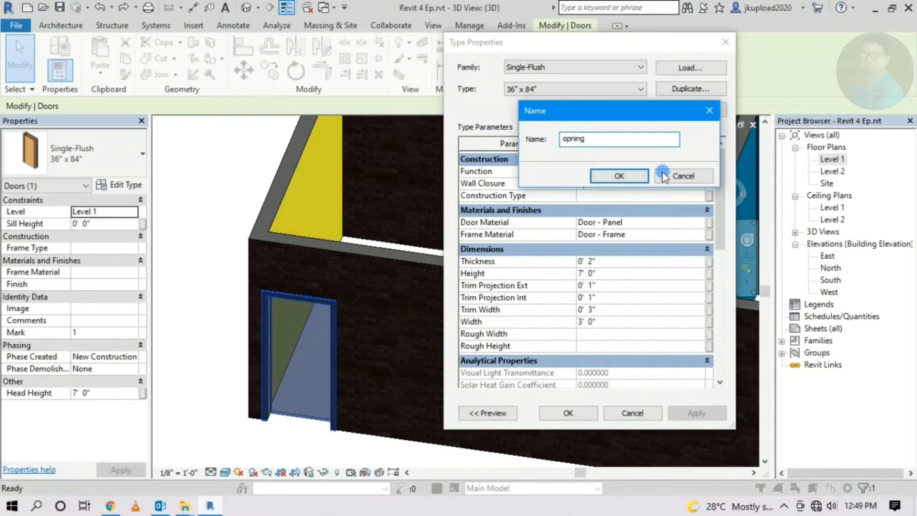
key("Return")
- Set the "opning" door type's Height to 8' 0", increase its Width, and accept the type changes
left_click(586, 273)
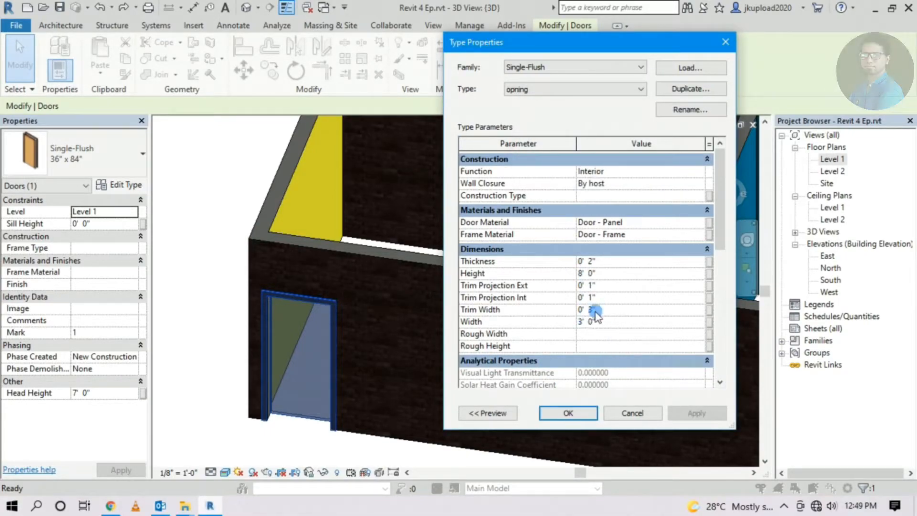
left_click(589, 415)
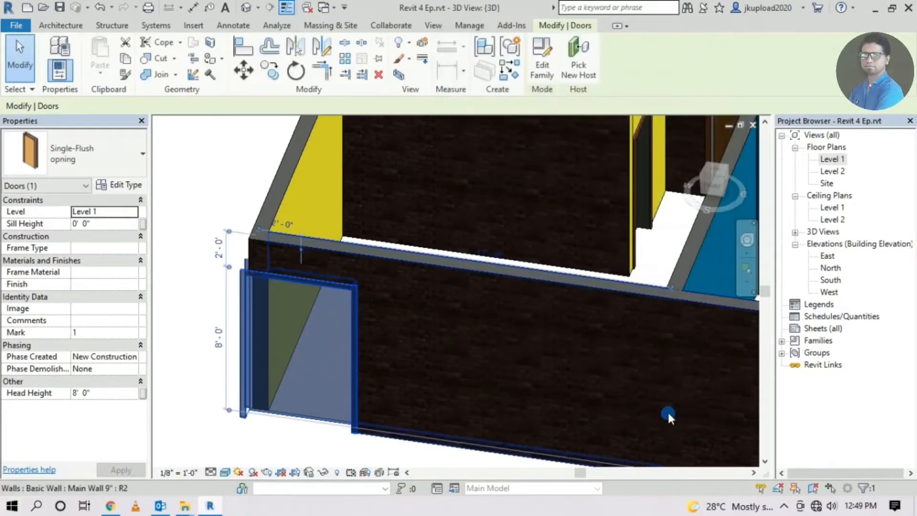
left_click(306, 443)
- Inspect the enlarged front door at the outer wall corner and compare it with the corridor and side doors in 3D
scroll(345, 391, "down", 3)
scroll(250, 344, "up", 2)
scroll(285, 358, "up", 1)
middle_click_drag(290, 389, 413, 414)
scroll(414, 414, "down", 2)
middle_click_drag(604, 124, 378, 372)
scroll(723, 317, "up", 2)
middle_click_drag(723, 317, 558, 337)
scroll(554, 344, "down", 3)
middle_click_drag(532, 365, 291, 382, "shift")
scroll(431, 307, "down", 2)
scroll(431, 307, "up", 2)
middle_click_drag(482, 330, 411, 352, "shift")
scroll(400, 287, "up", 2)
middle_click_drag(439, 415, 518, 310)
middle_click_drag(506, 329, 444, 444)
scroll(426, 254, "down", 2)
scroll(440, 277, "down", 3)
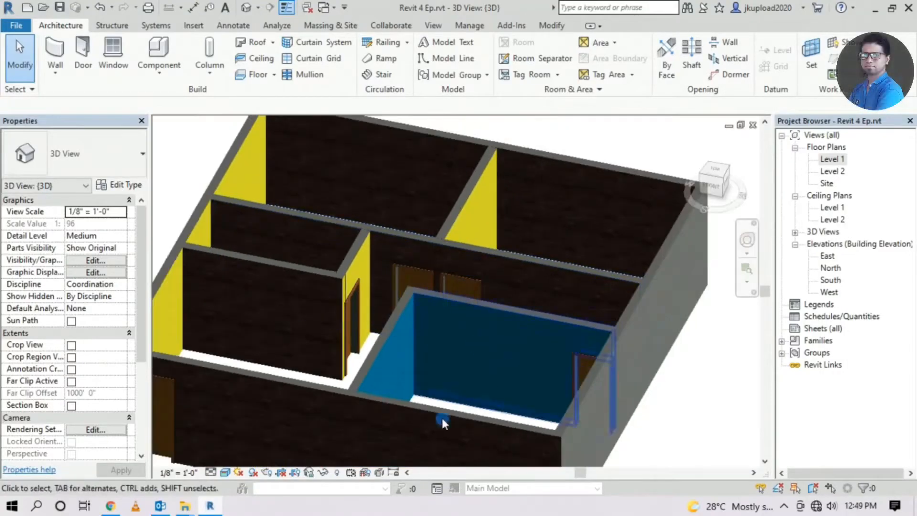
middle_click_drag(334, 420, 563, 361)
middle_click_drag(389, 371, 434, 378, "shift")
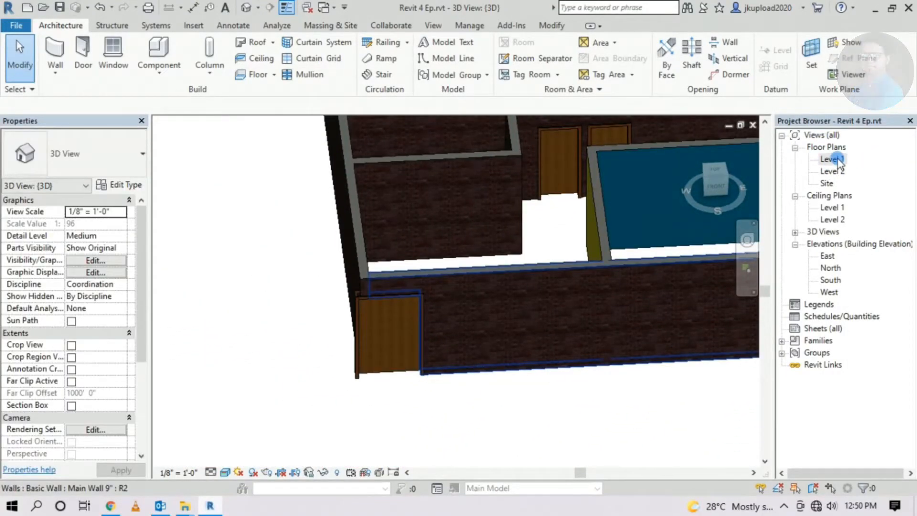
- In the Level 1 floor plan, nudge the front door along its wall until its opening clears the outer corner
double_click(833, 159)
scroll(485, 293, "down", 2)
middle_click_drag(171, 351, 333, 370)
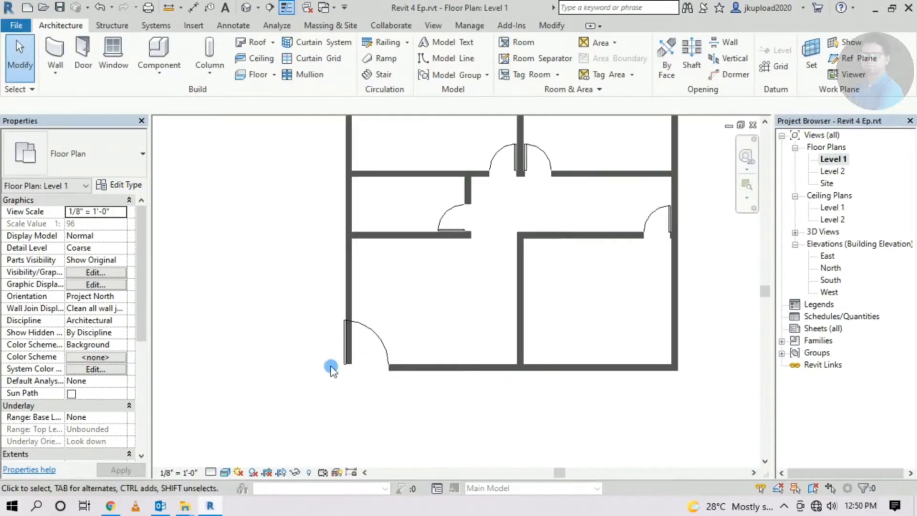
scroll(333, 370, "up", 4)
left_click(383, 305)
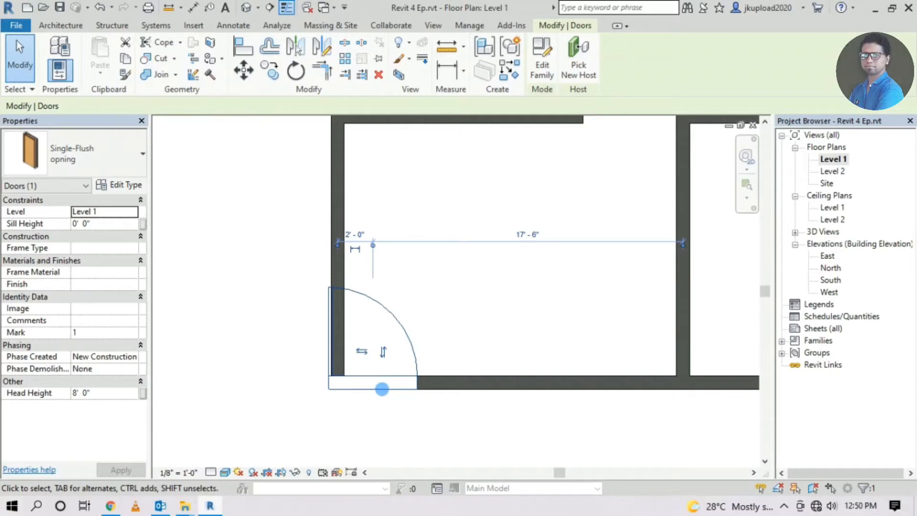
key("Right")
key("Right")
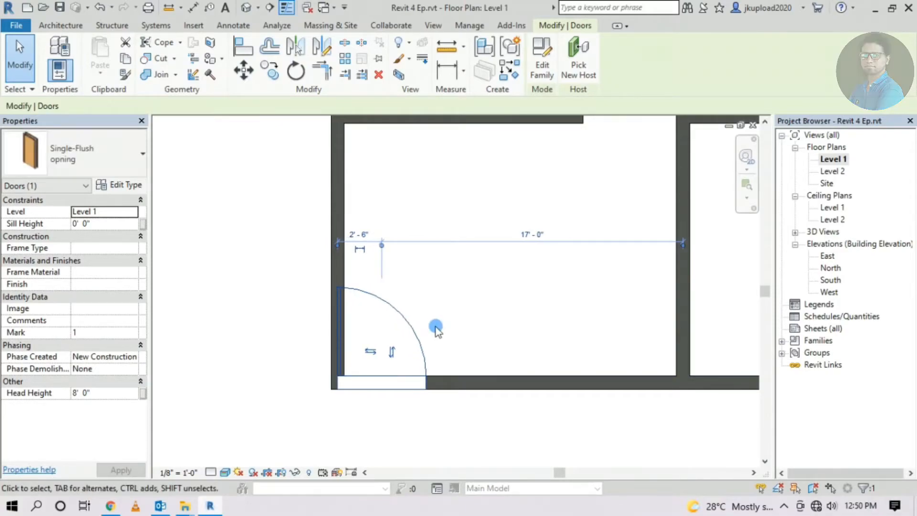
key("Right")
key("Right")
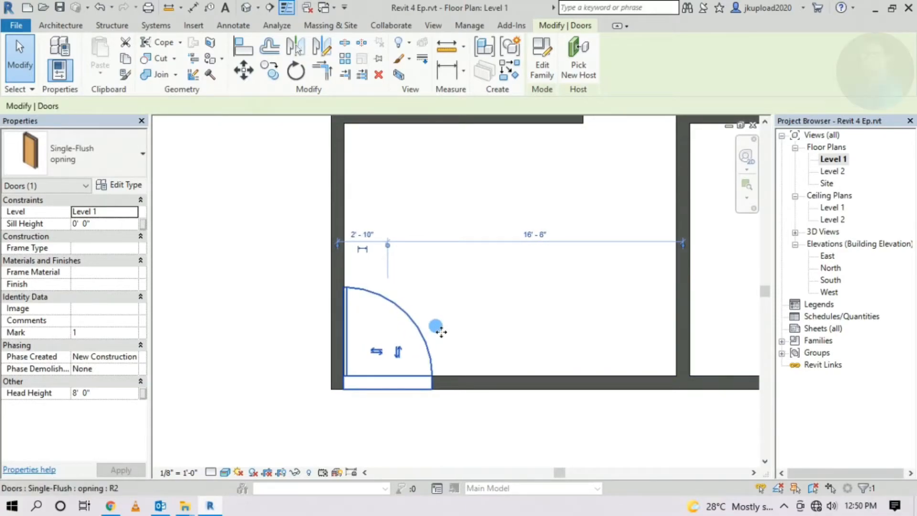
left_click(432, 447)
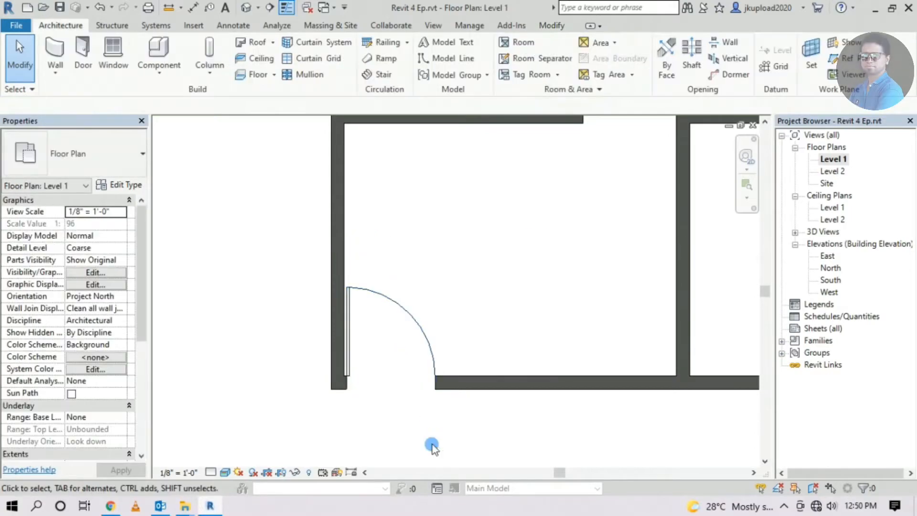
- Check the repositioned front door beside the wall corner in the 3D view
left_click(246, 7)
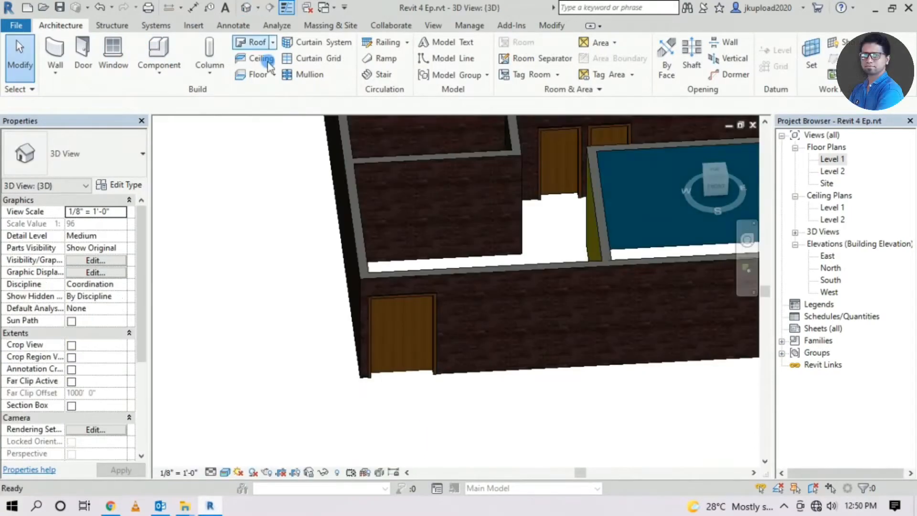
scroll(349, 429, "up", 4)
middle_click_drag(428, 423, 297, 437, "shift")
scroll(411, 406, "down", 4)
scroll(366, 397, "up", 3)
- Delete the front door and the small corridor room's door from the Level 1 floor plan
double_click(832, 159)
scroll(352, 333, "down", 5)
left_click(351, 331)
key("Delete")
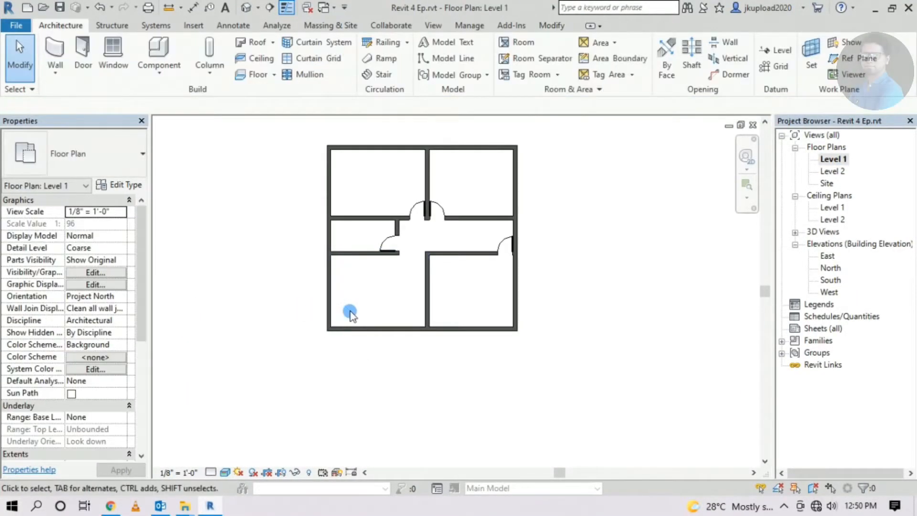
scroll(406, 218, "up", 1)
left_click(395, 250)
key("Delete")
- Delete the two adjacent back room doors and the door beside the outer side wall
left_click(421, 204)
key("Delete")
left_click(446, 205)
left_click(535, 252)
key("Delete")
left_click(497, 303)
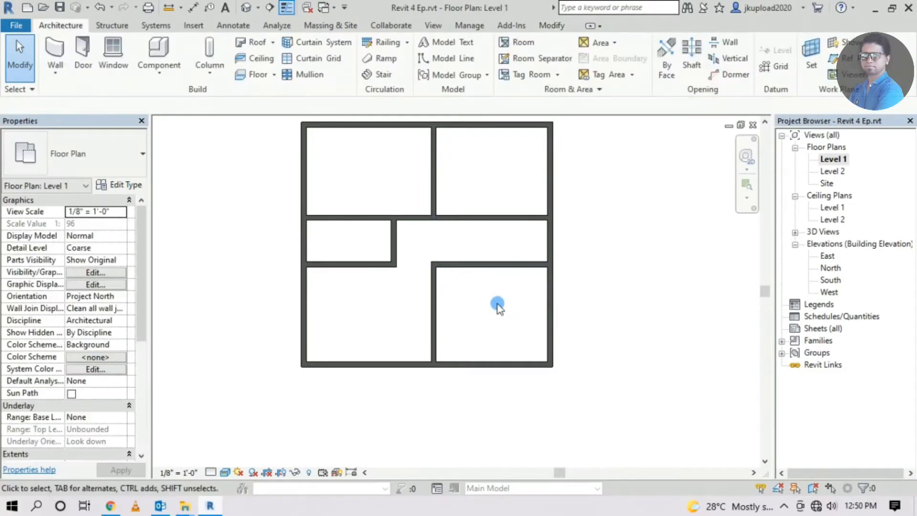
- Undo the deletion of the two back room doors and the door beside the outer side wall
key("ctrl+z")
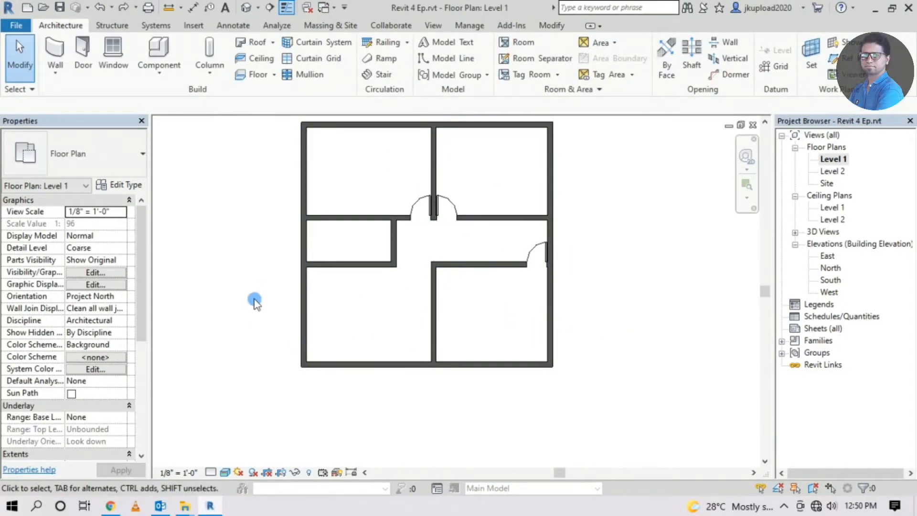
scroll(256, 288, "down", 1)
scroll(366, 156, "up", 2)
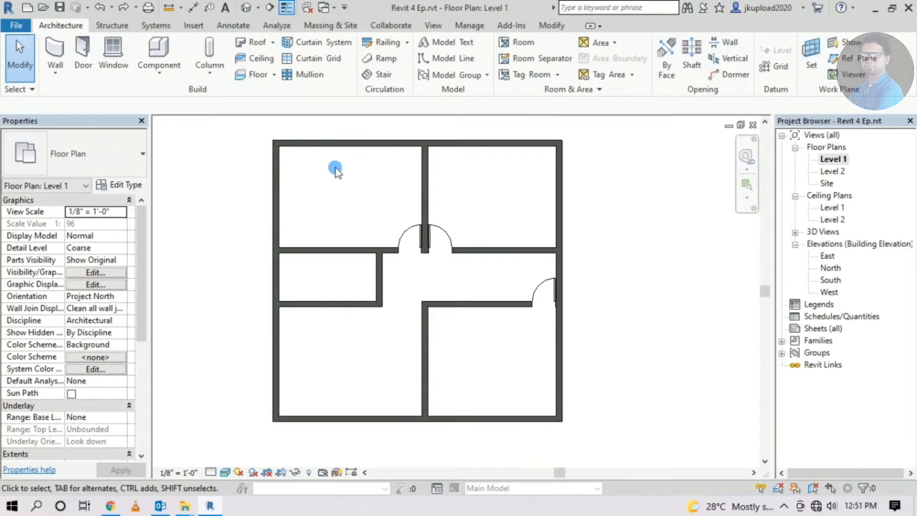
- Start placing a door with the Single-Flush 36" x 84" type
left_click(82, 53)
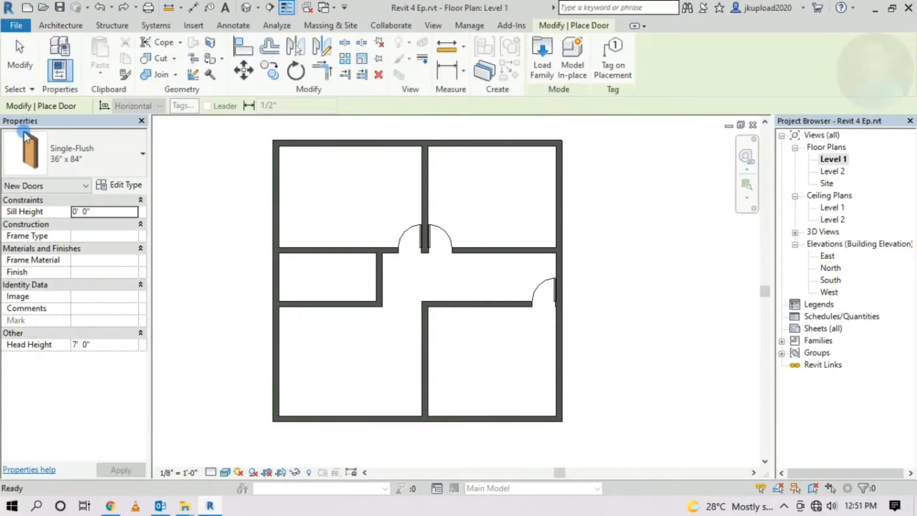
left_click(84, 160)
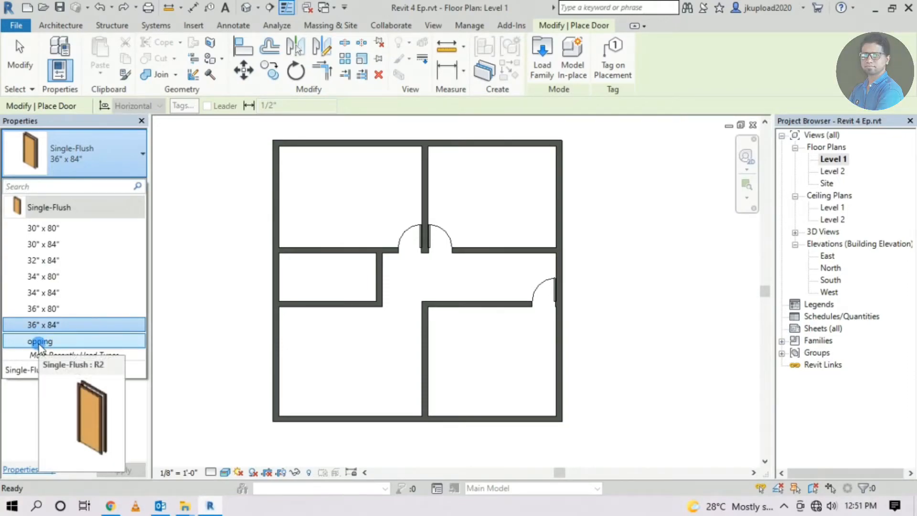
left_click(107, 330)
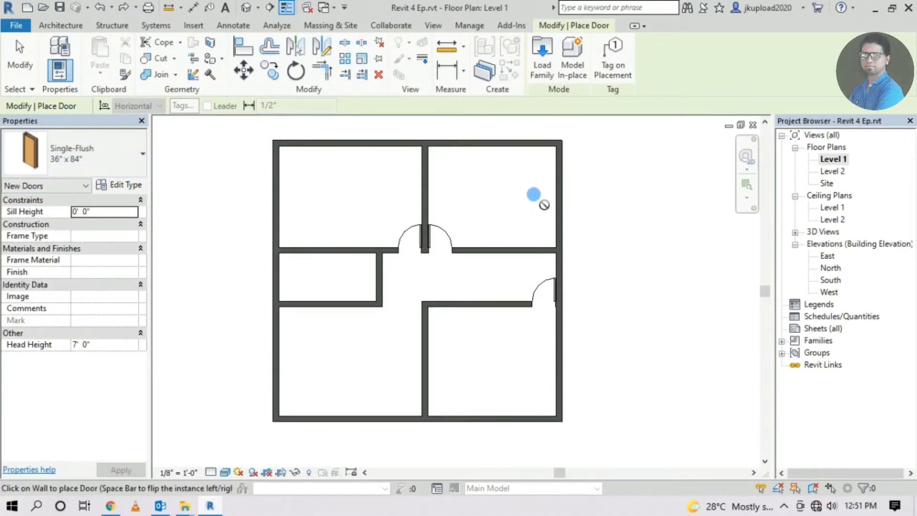
- Start loading a door family and open the Revit Library's Doors folder under Program Files on drive D:
left_click(542, 54)
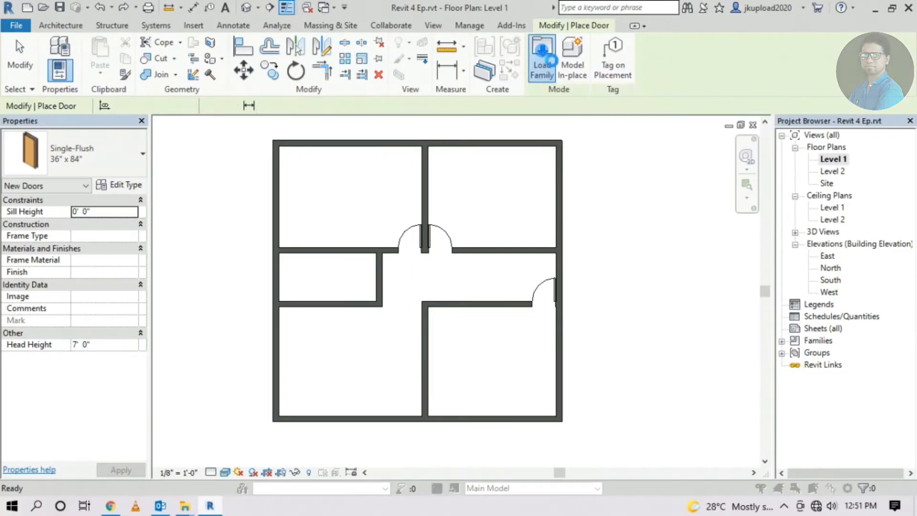
left_click(212, 152)
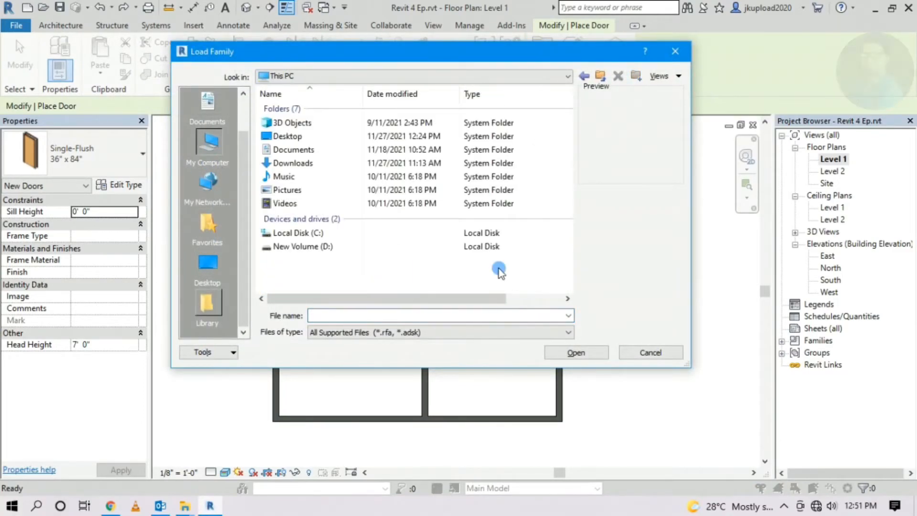
double_click(399, 245)
double_click(283, 199)
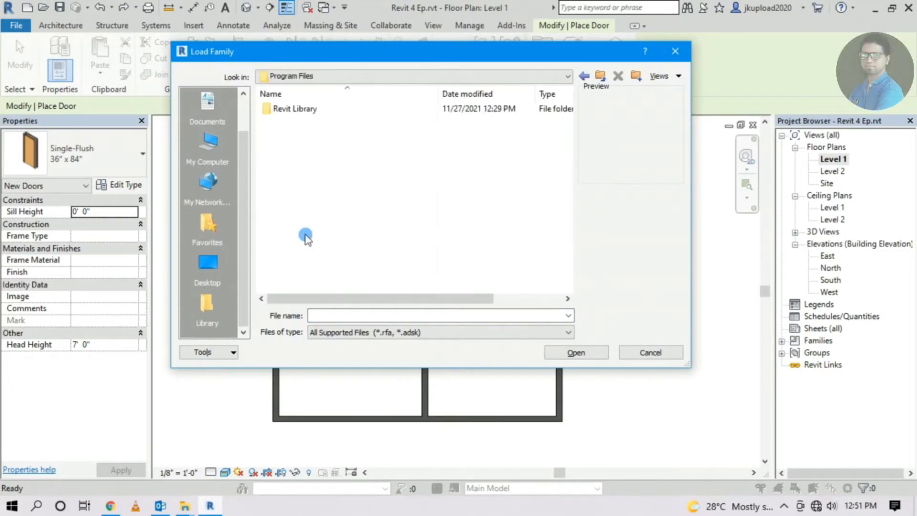
double_click(294, 110)
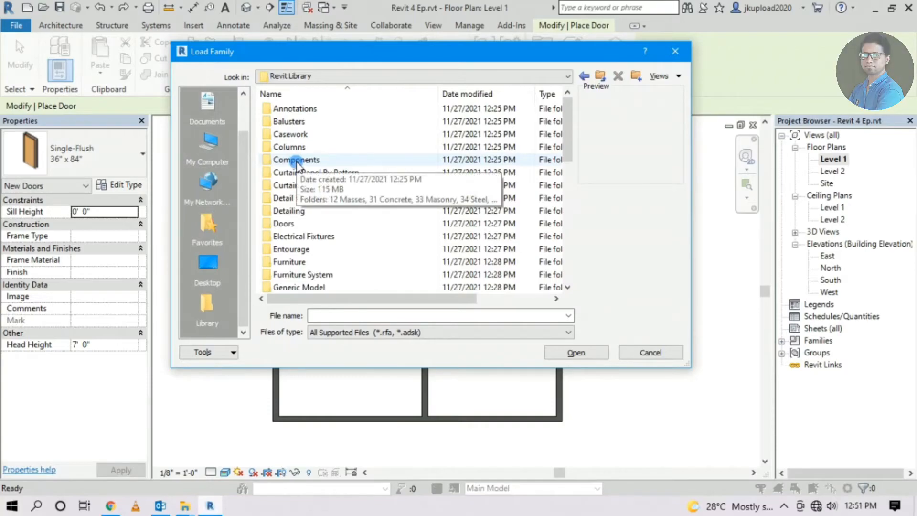
double_click(287, 224)
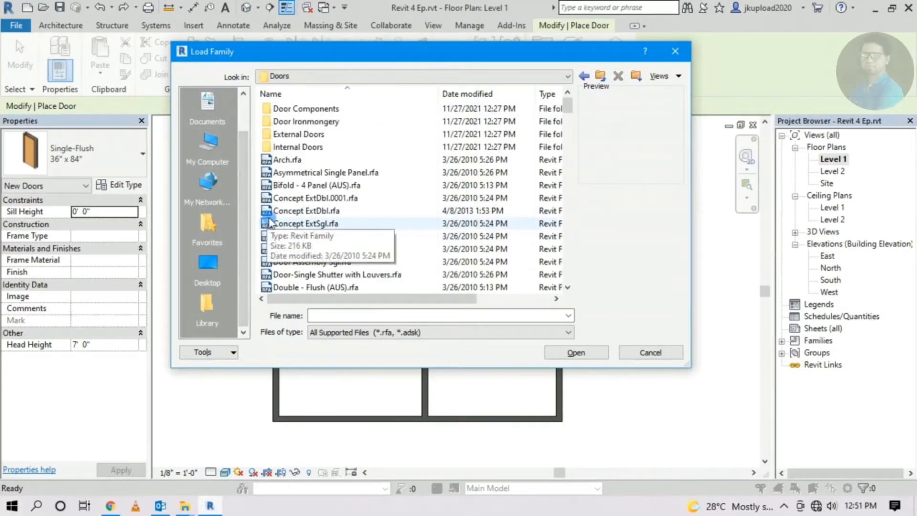
- Display the contents of the Doors folder as extra-large thumbnails
scroll(298, 231, "up", 1, "ctrl")
scroll(297, 228, "up", 3, "ctrl")
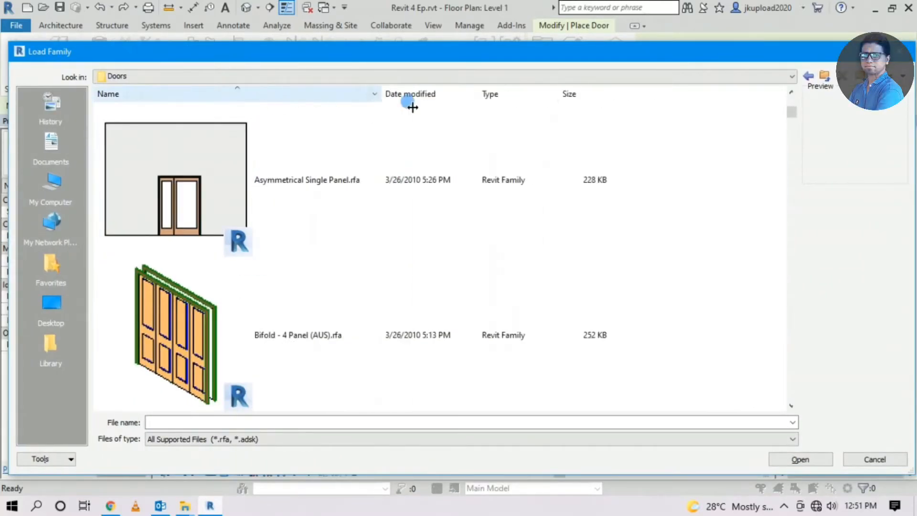
left_click(883, 79)
left_click(845, 92)
left_click(884, 77)
left_click(860, 122)
scroll(221, 290, "up", 2, "ctrl")
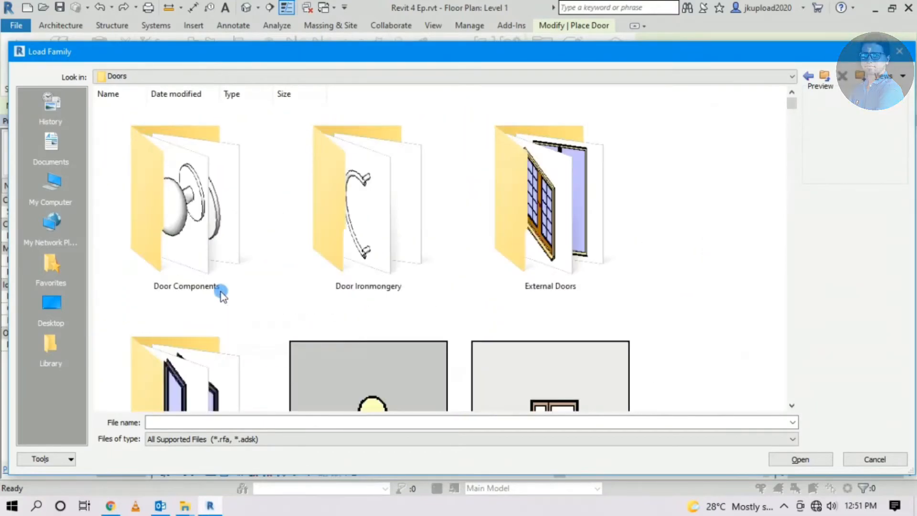
- Find the IntDbl (4) glazed double-door family in the Doors folder and load it
scroll(257, 279, "down", 3)
scroll(257, 279, "down", 6)
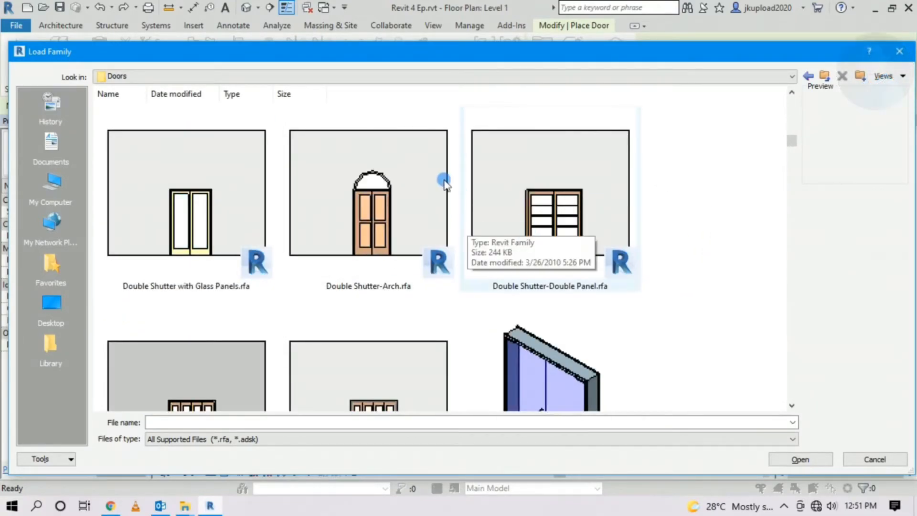
scroll(495, 188, "down", 2)
scroll(367, 216, "down", 8)
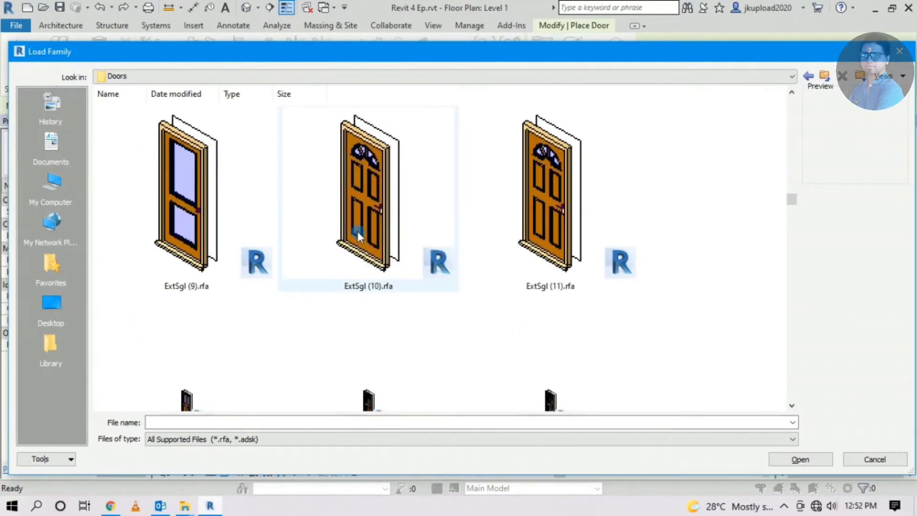
scroll(379, 256, "down", 10)
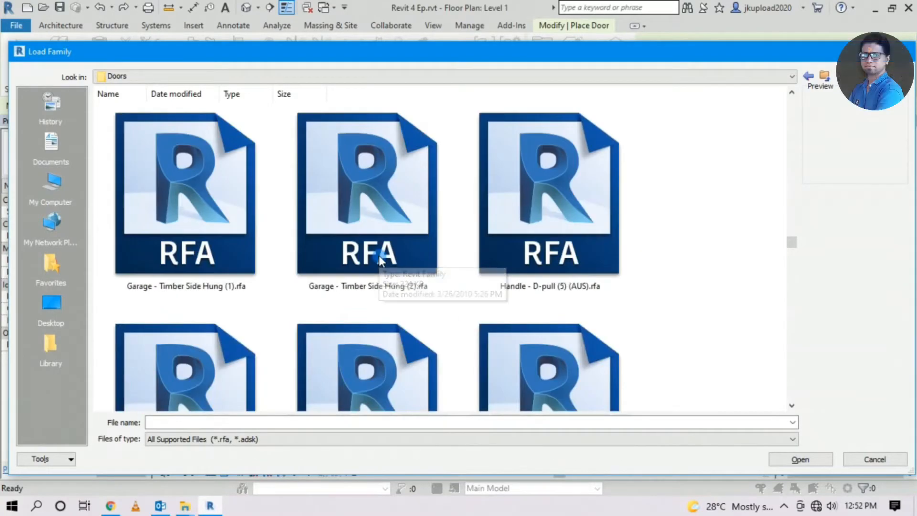
scroll(379, 256, "down", 2)
left_click(358, 185)
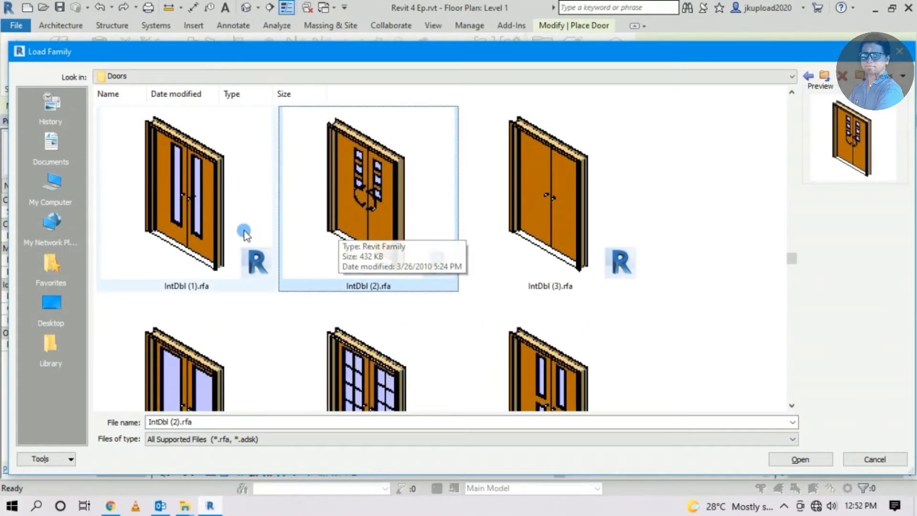
left_click(210, 215)
left_click(330, 200)
scroll(379, 257, "down", 6)
scroll(378, 256, "up", 5)
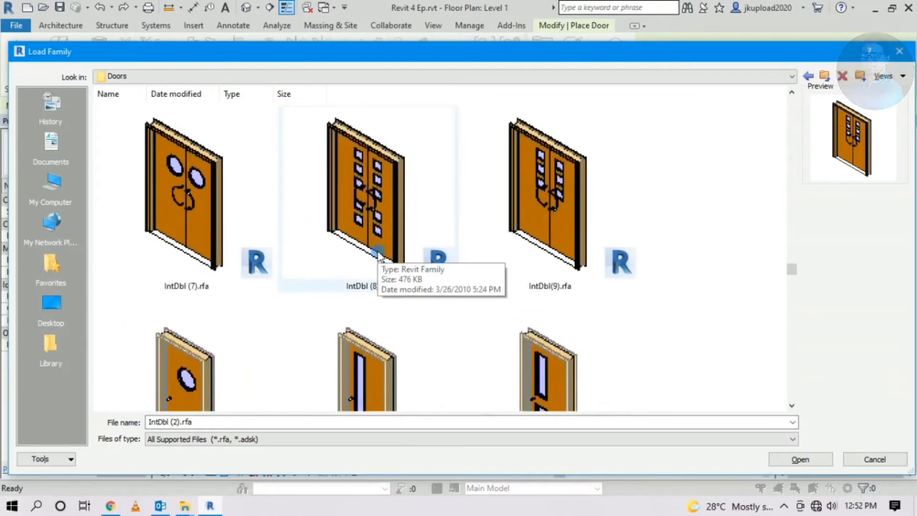
left_click(207, 194)
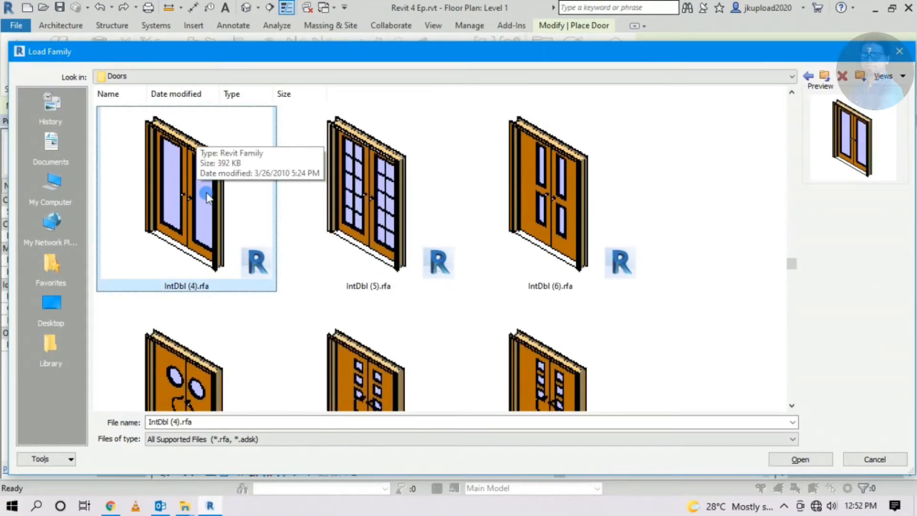
left_click(802, 459)
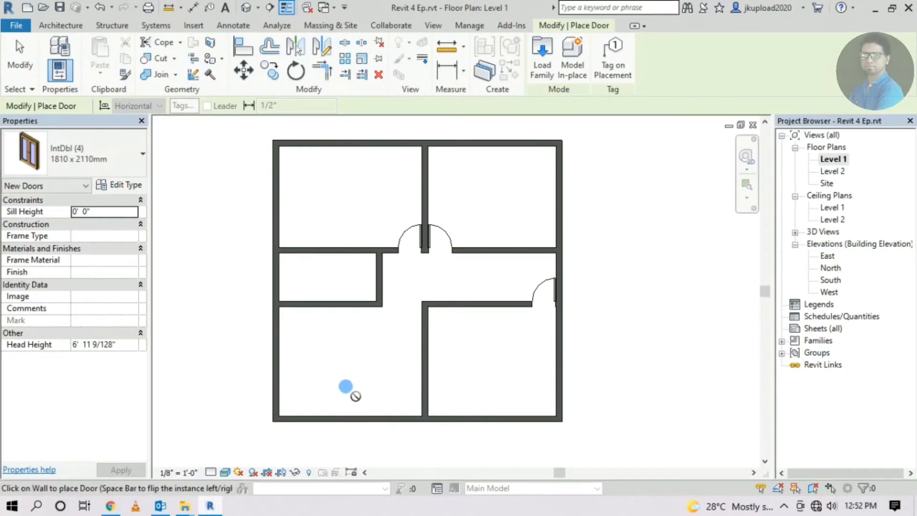
- Place two IntDbl (4) 1810 x 2110mm double doors in the front wall, one for each front room
scroll(362, 398, "up", 3)
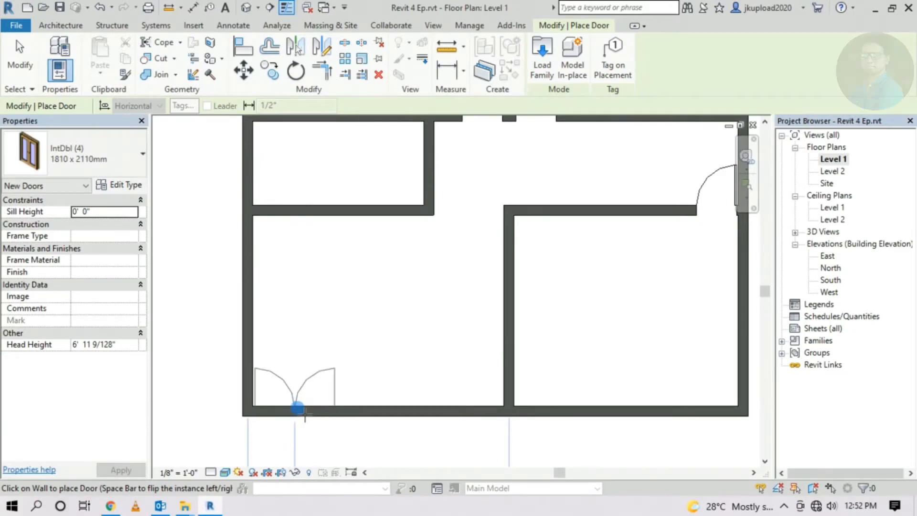
left_click(297, 408)
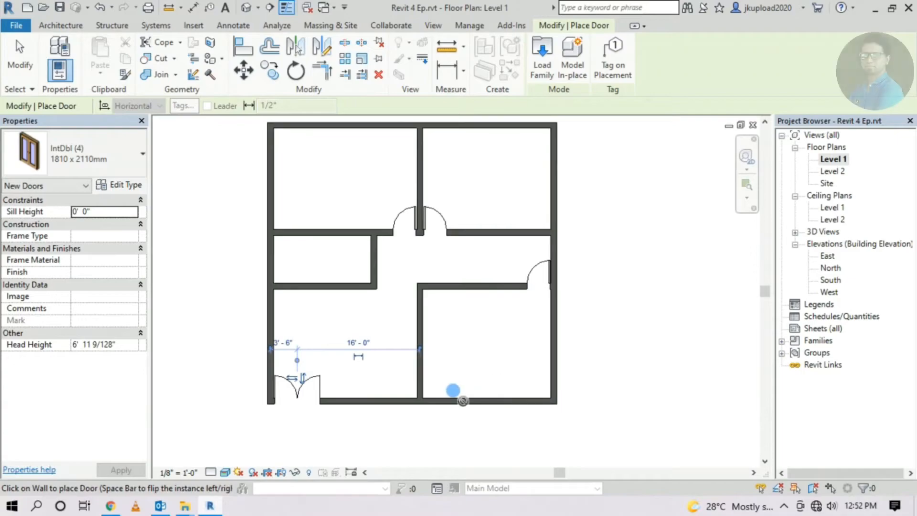
scroll(461, 403, "up", 1)
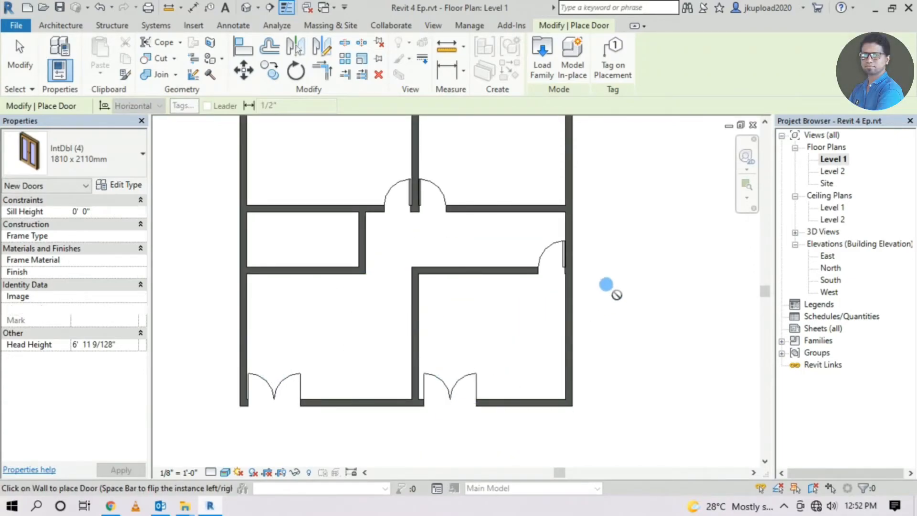
key("Escape")
- Load the ExtSgl (4) door family from the Revit Library's Doors folder
left_click(88, 59)
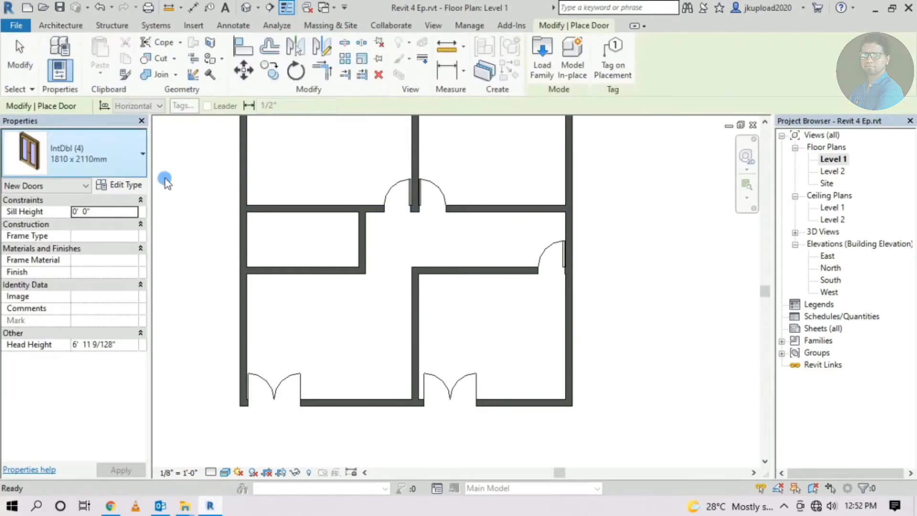
left_click(541, 48)
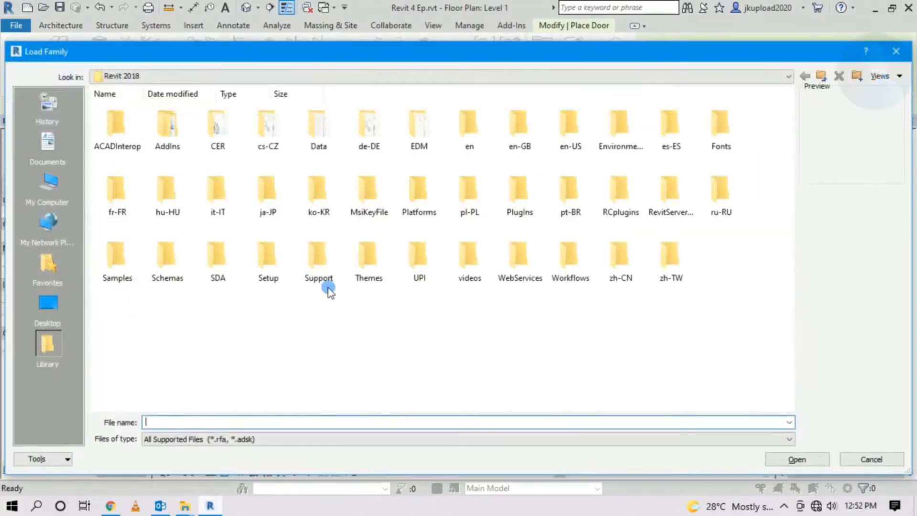
left_click(48, 343)
double_click(469, 134)
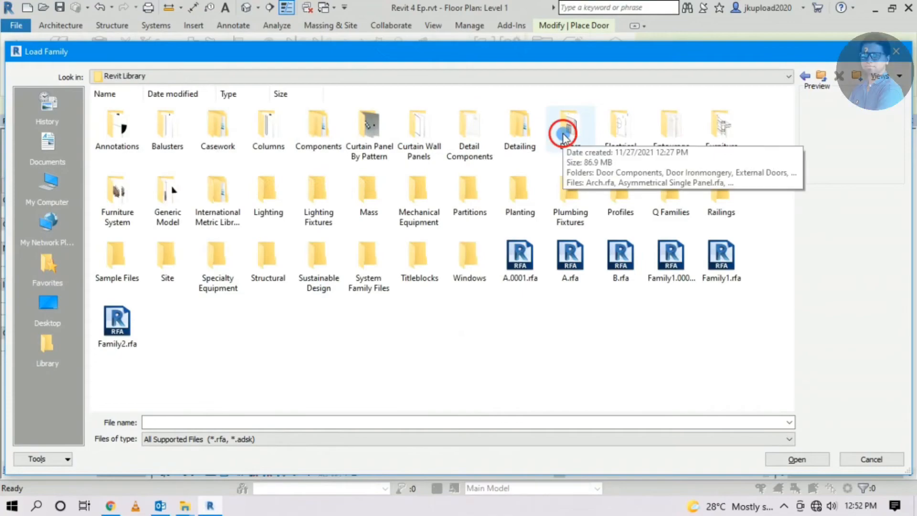
double_click(569, 131)
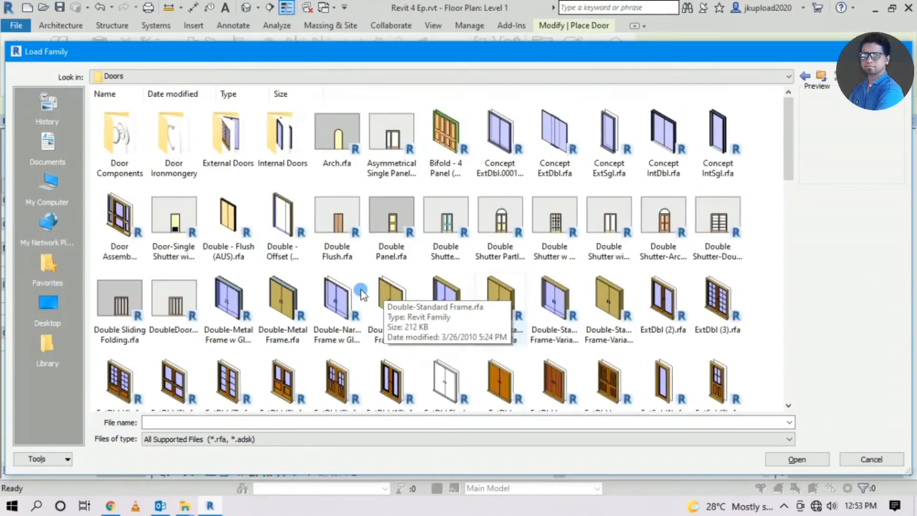
scroll(361, 293, "down", 3)
scroll(535, 280, "down", 3)
left_click(430, 234)
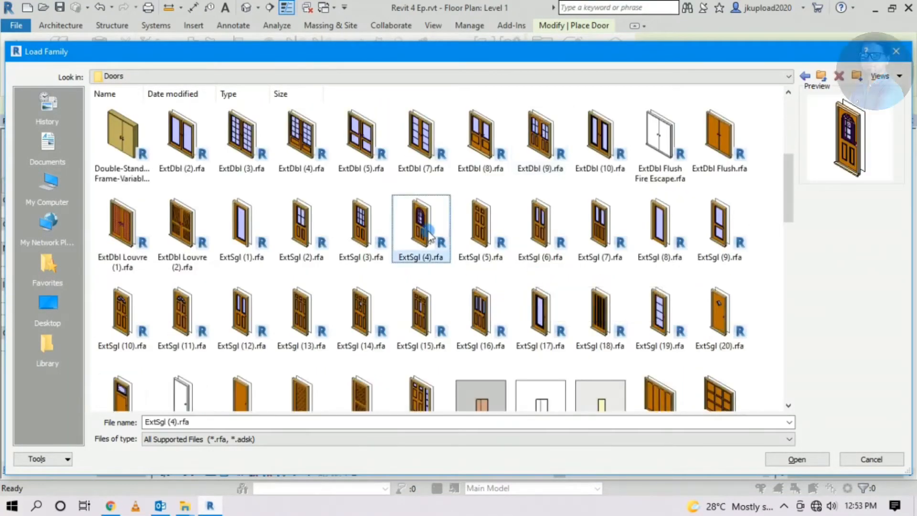
left_click(785, 458)
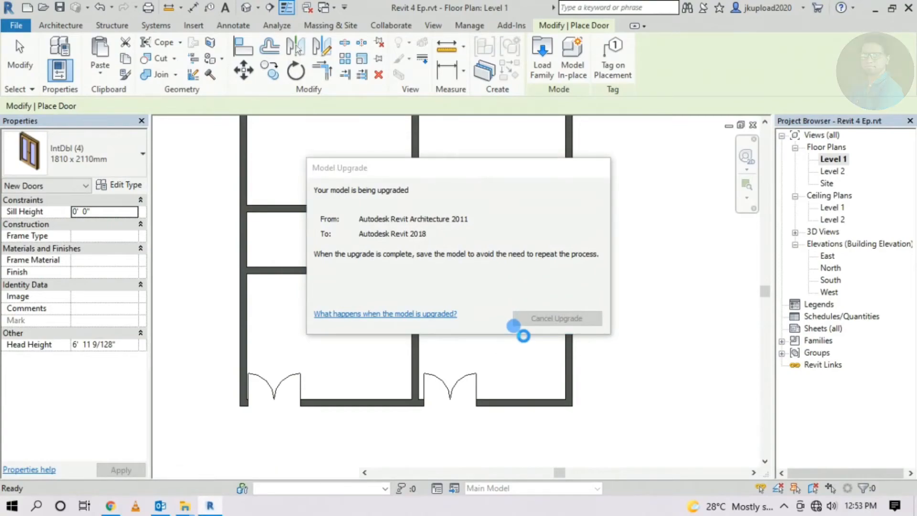
- Place three ExtSgl (4) 1010 x 2110mm doors, one in the front room's inner wall and one in each back room's rear wall
left_click(86, 160)
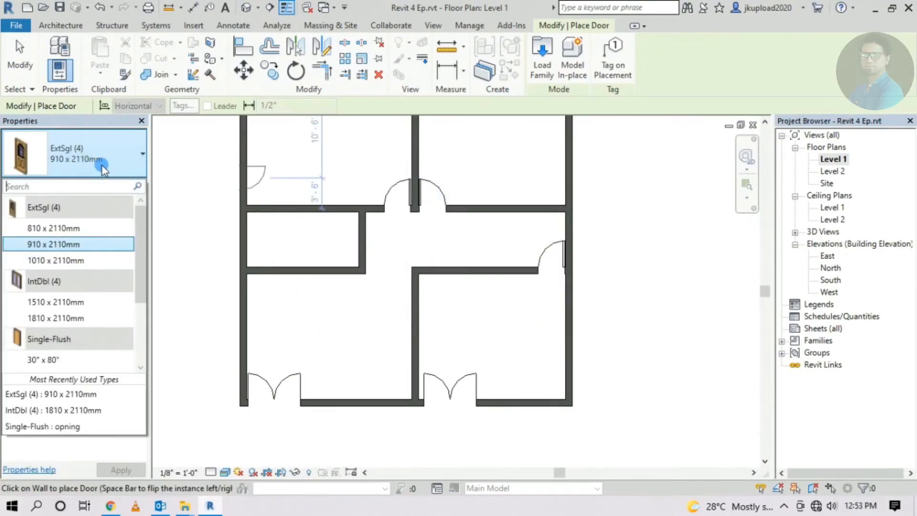
left_click(70, 260)
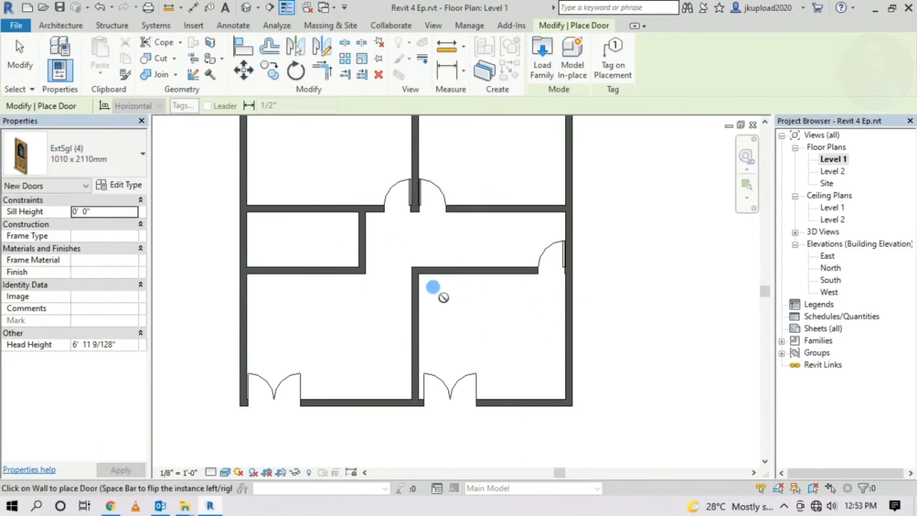
scroll(433, 287, "up", 2)
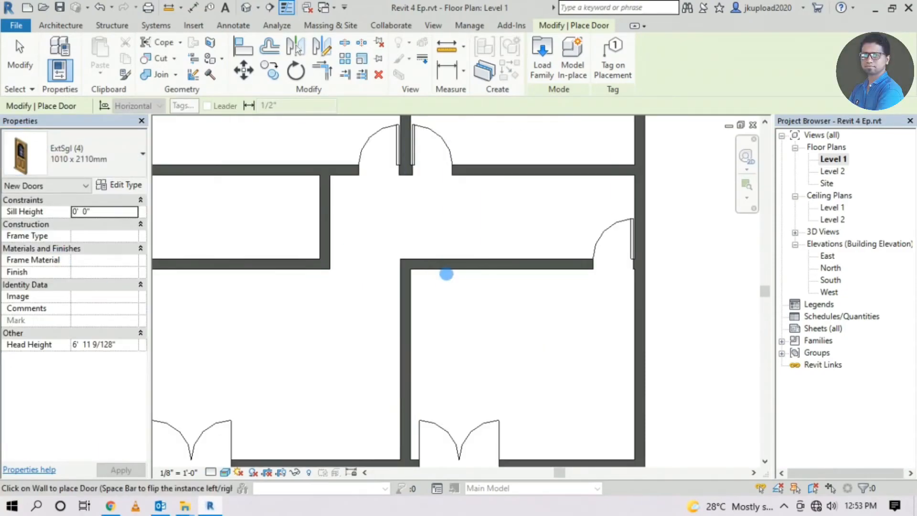
scroll(490, 300, "down", 3)
scroll(540, 160, "up", 4)
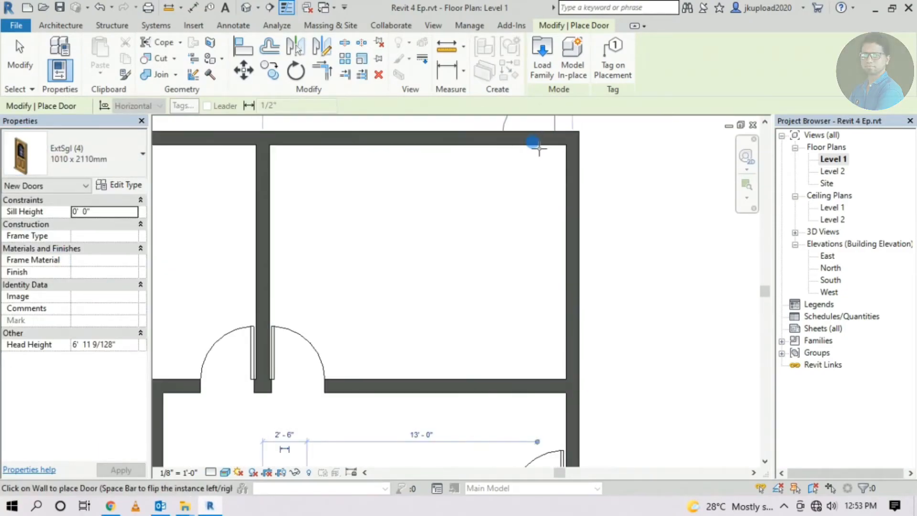
left_click(538, 135)
scroll(477, 191, "down", 4)
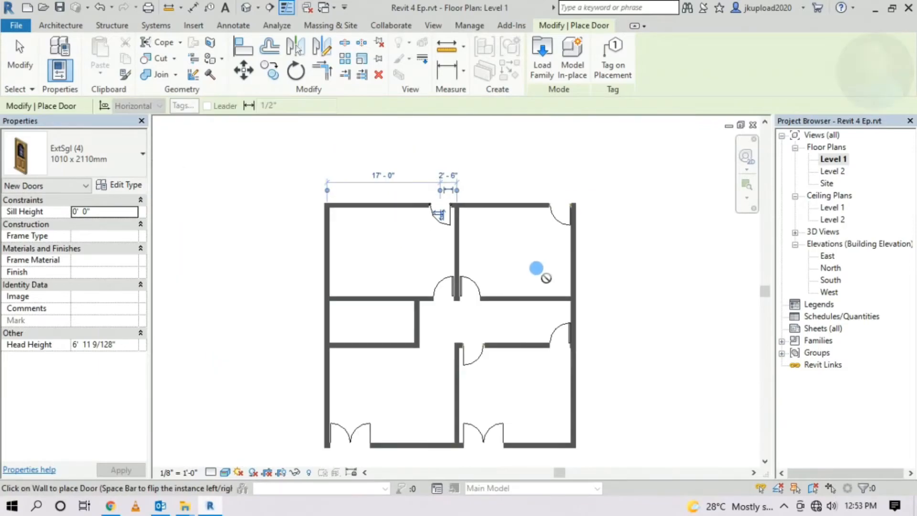
- Load the ExtSgl (5) panelled door family from the library's Doors folder
left_click(542, 62)
left_click(47, 183)
double_click(125, 136)
scroll(364, 323, "down", 10)
scroll(428, 324, "down", 5)
scroll(432, 336, "up", 15)
scroll(359, 261, "down", 10)
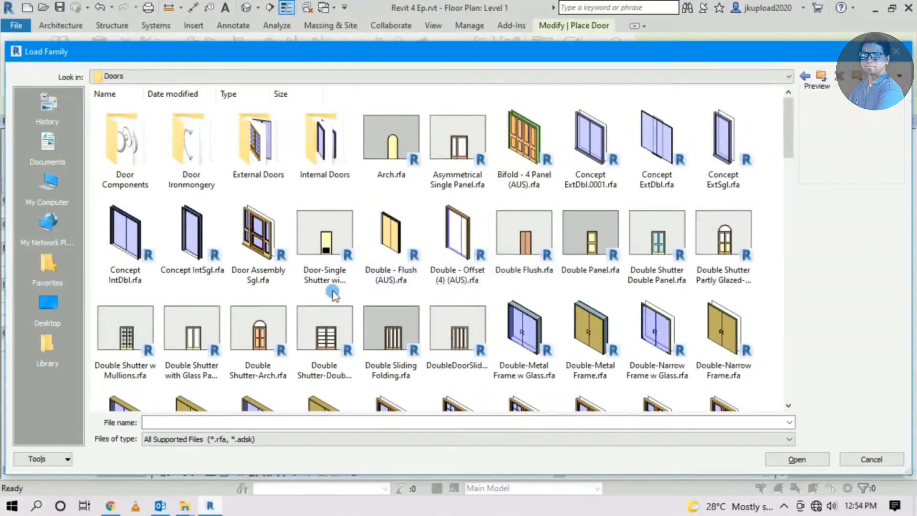
left_click(108, 178)
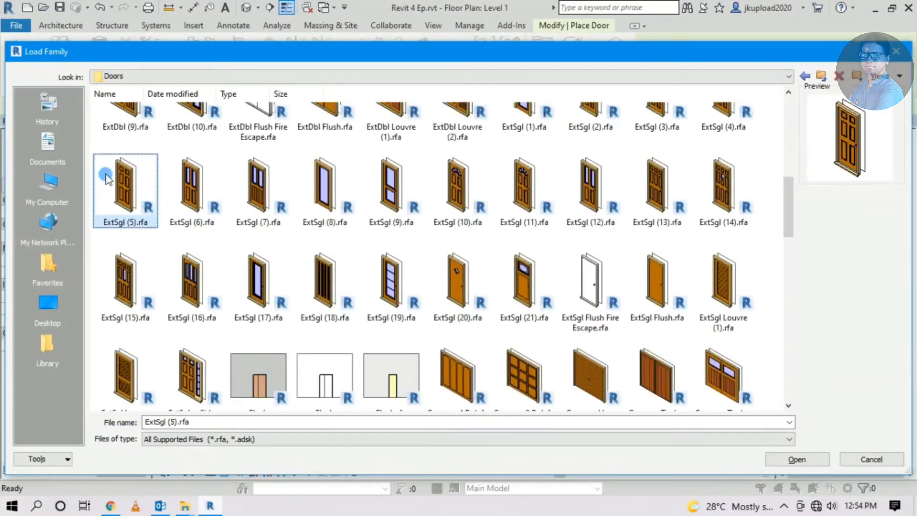
left_click(802, 460)
- Place ExtSgl (5) 1010 x 2110mm doors along the outer side walls of the house
left_click(91, 154)
left_click(83, 317)
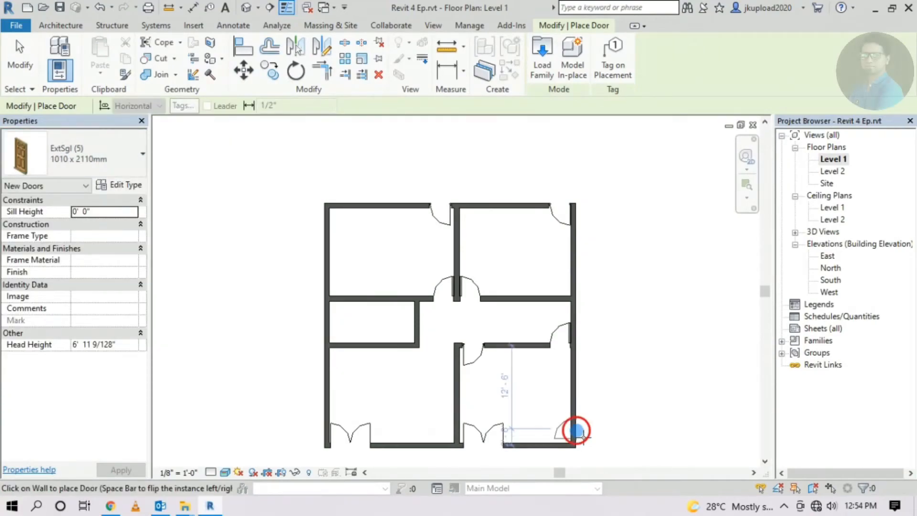
key("Escape")
- Open the 3D view and examine the glazed double doors in the front wall and the arched doors in the rear wall
scroll(523, 220, "down", 4)
scroll(487, 318, "up", 6)
scroll(480, 207, "down", 5)
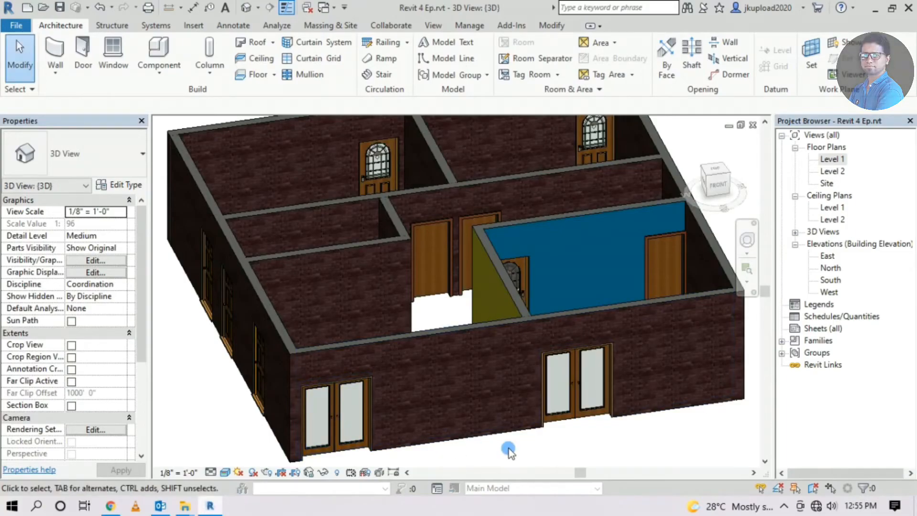
scroll(509, 451, "down", 3)
scroll(293, 370, "up", 5)
middle_click_drag(497, 436, 427, 386, "shift")
scroll(345, 414, "up", 3)
scroll(345, 414, "down", 3)
scroll(667, 444, "up", 2)
middle_click_drag(667, 444, 513, 420, "shift")
scroll(451, 365, "down", 2)
scroll(555, 348, "up", 2)
mouse_move(554, 348)
middle_mouse_down("shift")
mouse_move(481, 358)
mouse_move(618, 405)
mouse_move(662, 386)
middle_mouse_up("shift")
scroll(475, 348, "up", 2)
middle_click_drag(497, 406, 476, 400, "shift")
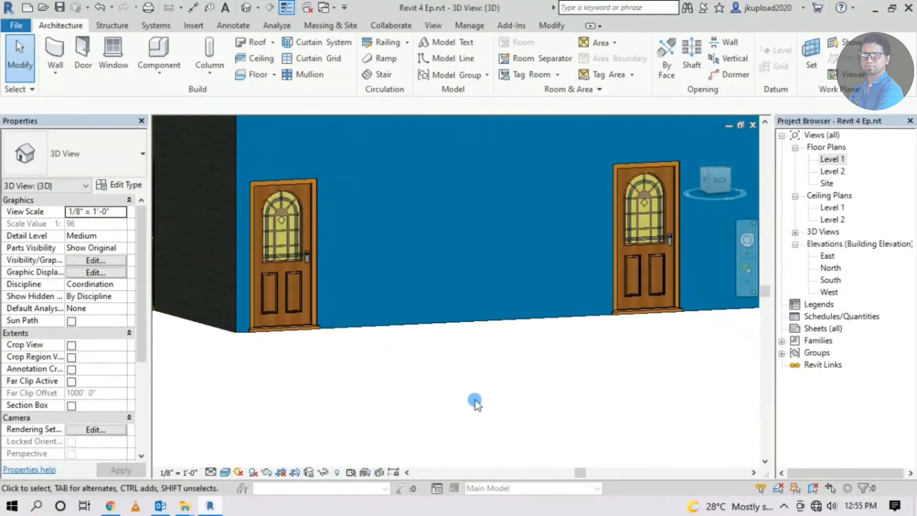
- Close the Project Browser and the Properties palette to enlarge the 3D view
left_click(911, 121)
left_click(141, 121)
scroll(783, 372, "down", 4)
scroll(661, 360, "up", 3)
- Examine the panelled ExtSgl (5) doors along the outer side wall in 3D
middle_click_drag(661, 361, 394, 358, "shift")
scroll(395, 358, "down", 2)
middle_click_drag(816, 321, 810, 444, "shift")
scroll(783, 185, "down", 1)
middle_click_drag(782, 185, 628, 177, "shift")
scroll(627, 176, "up", 1)
scroll(627, 177, "down", 1)
scroll(422, 239, "up", 4)
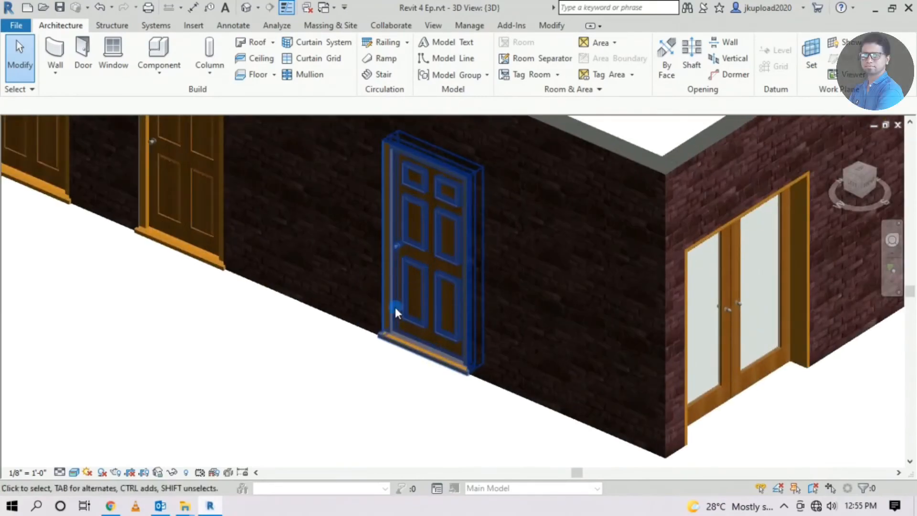
scroll(394, 308, "up", 1)
scroll(374, 195, "down", 2)
scroll(416, 272, "down", 2)
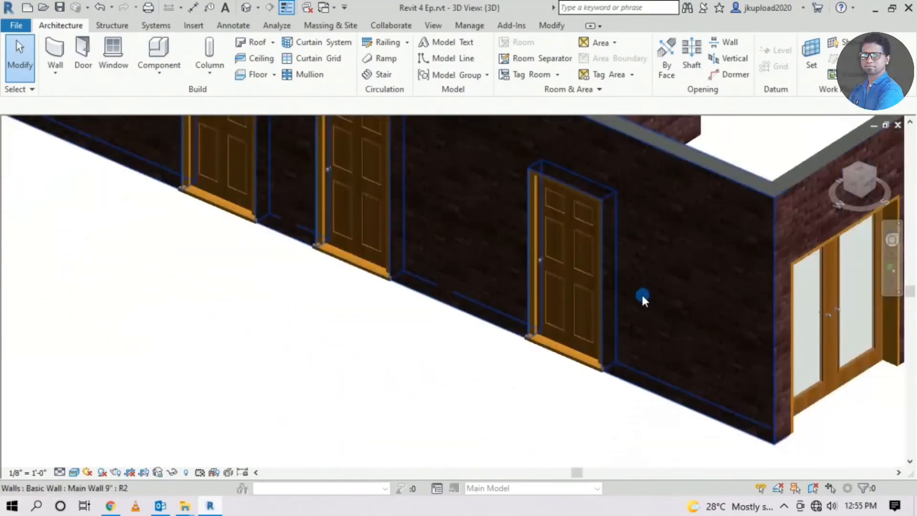
- Examine the interior doors from above and the arched glazed door of the blue-walled room close up
scroll(641, 297, "down", 2)
scroll(757, 158, "up", 3)
middle_click_drag(788, 256, 707, 420)
middle_click_drag(761, 268, 696, 319)
middle_click_drag(696, 318, 415, 314, "shift")
scroll(366, 281, "down", 2)
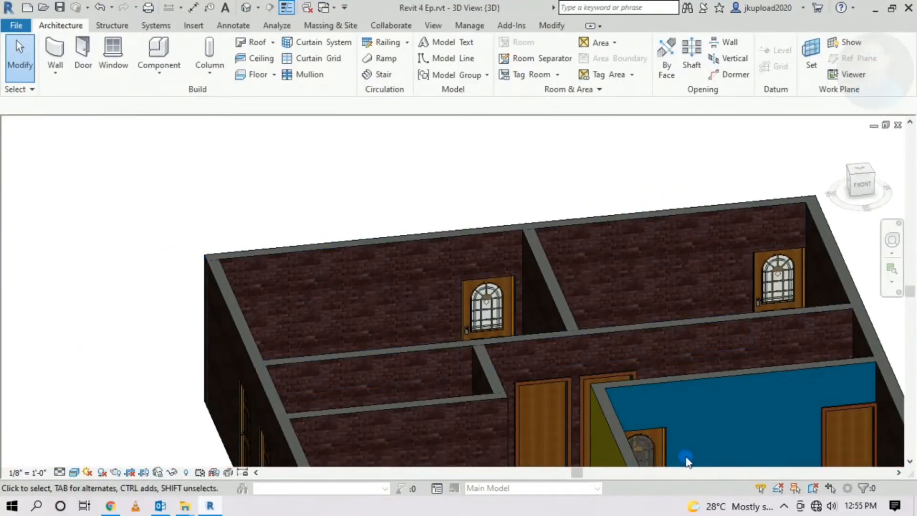
scroll(628, 435, "up", 2)
scroll(544, 327, "down", 2)
scroll(465, 342, "down", 1)
scroll(582, 401, "up", 2)
middle_click_drag(589, 423, 465, 328, "shift")
scroll(655, 378, "down", 2)
scroll(631, 421, "up", 5)
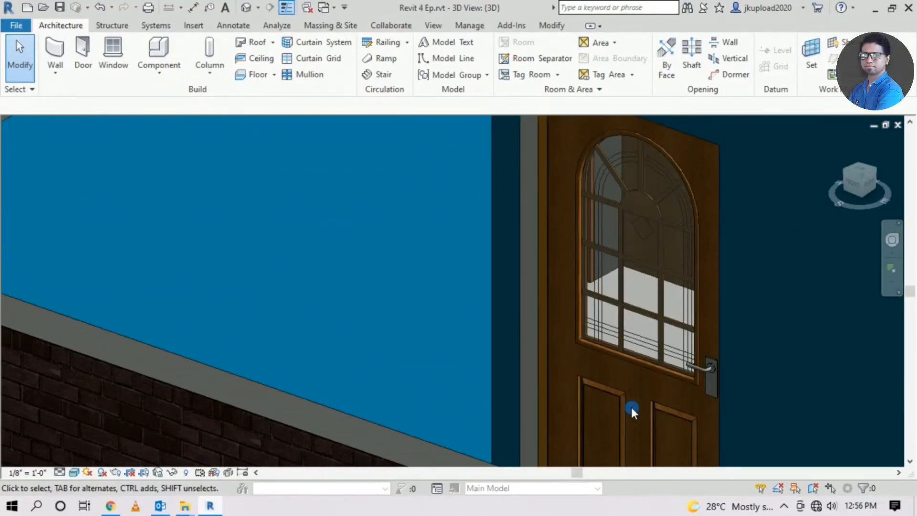
- Review the door layout of the whole house in 3D from the front and from the side
scroll(632, 412, "down", 3)
scroll(492, 348, "down", 2)
scroll(364, 381, "down", 1)
middle_click_drag(364, 381, 434, 429, "shift")
scroll(454, 428, "down", 2)
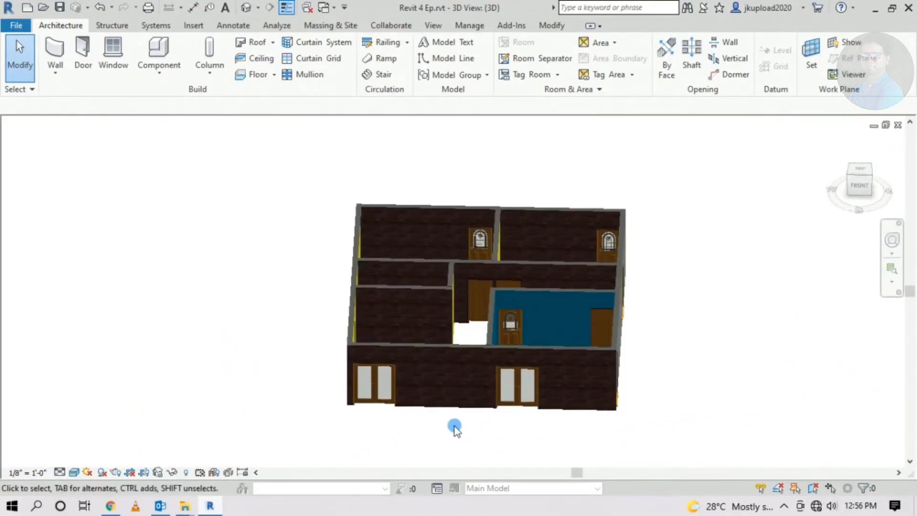
scroll(479, 301, "up", 4)
middle_click_drag(329, 343, 413, 301, "shift")
scroll(414, 301, "down", 3)
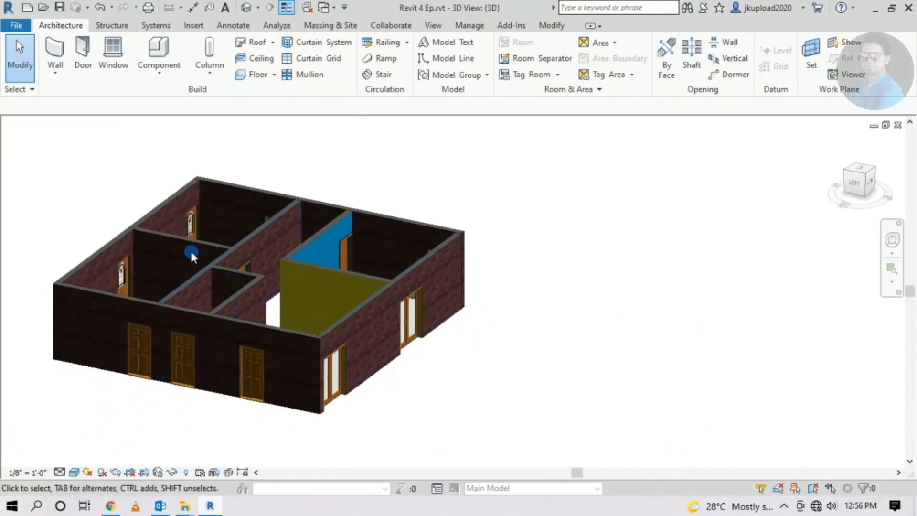
scroll(197, 256, "up", 2)
middle_click_drag(341, 314, 318, 343, "shift")
middle_click_drag(374, 255, 557, 325)
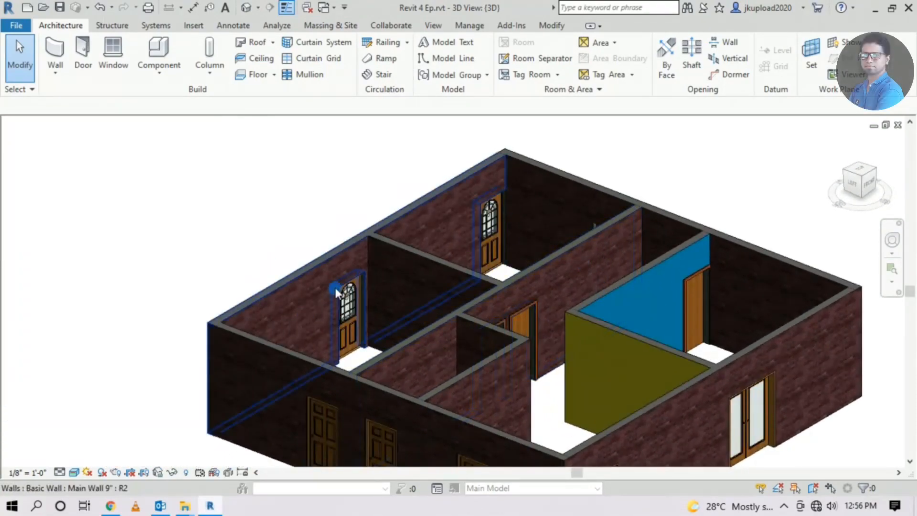
scroll(378, 286, "down", 3)
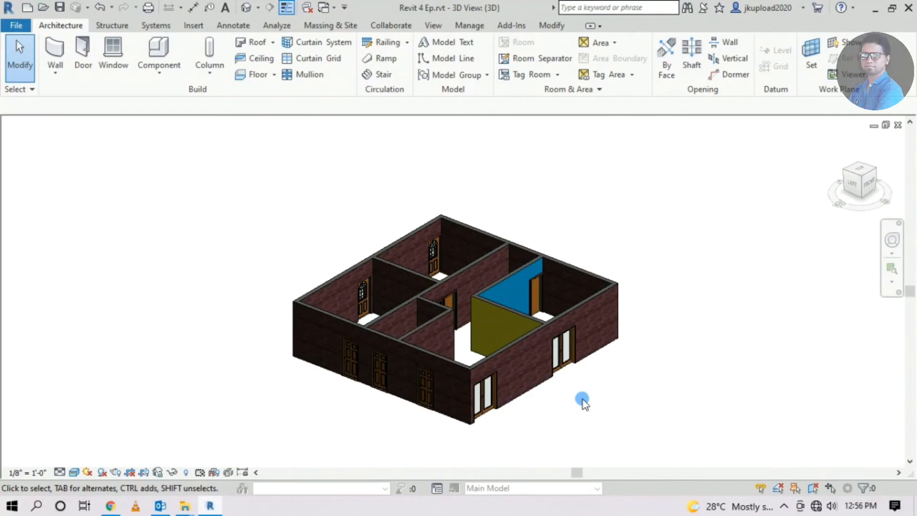